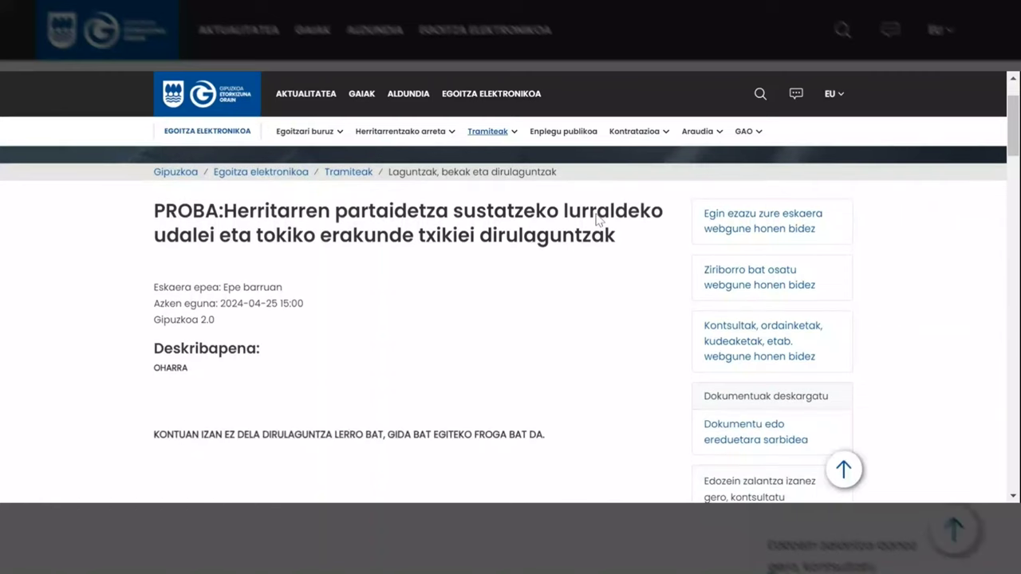
scroll(598, 219, "down", 2)
scroll(599, 220, "down", 4)
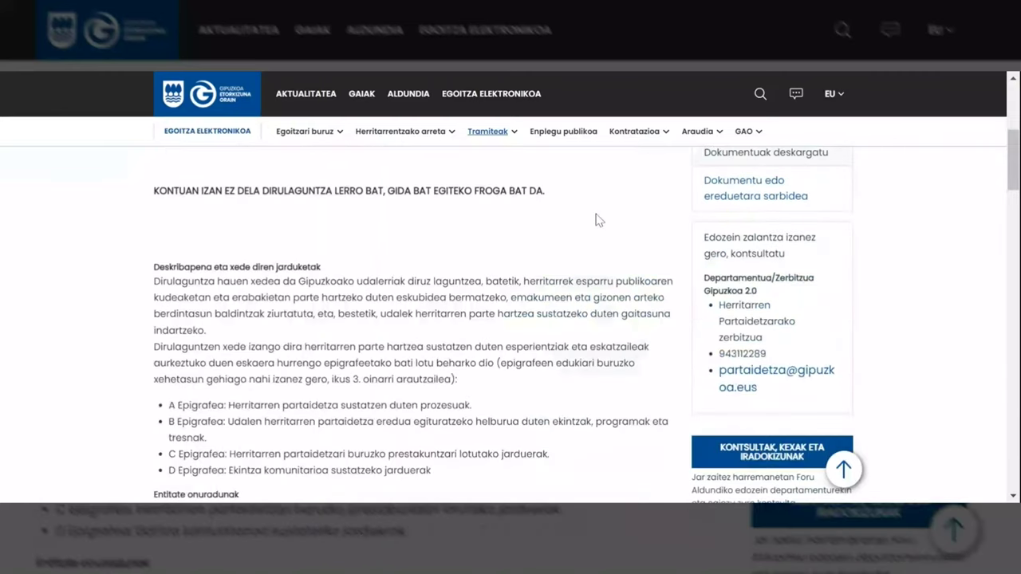
scroll(599, 221, "down", 1)
scroll(597, 219, "down", 3)
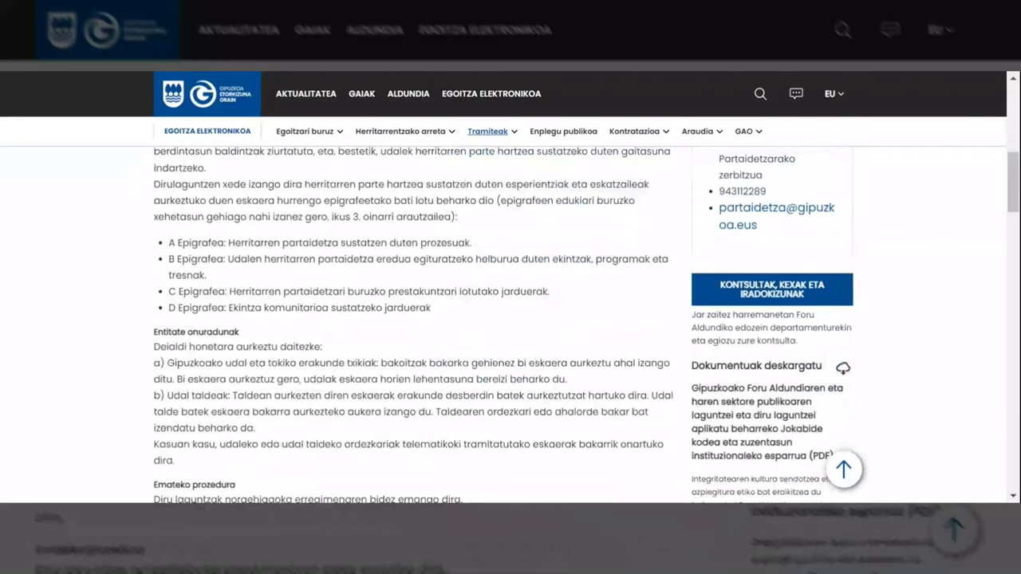
scroll(598, 220, "down", 2)
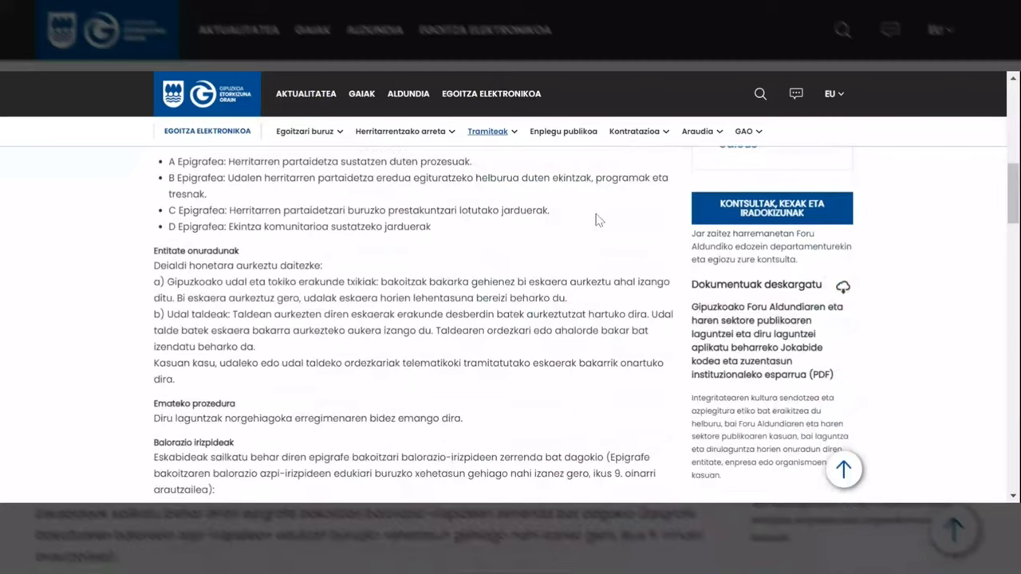
scroll(598, 220, "down", 3)
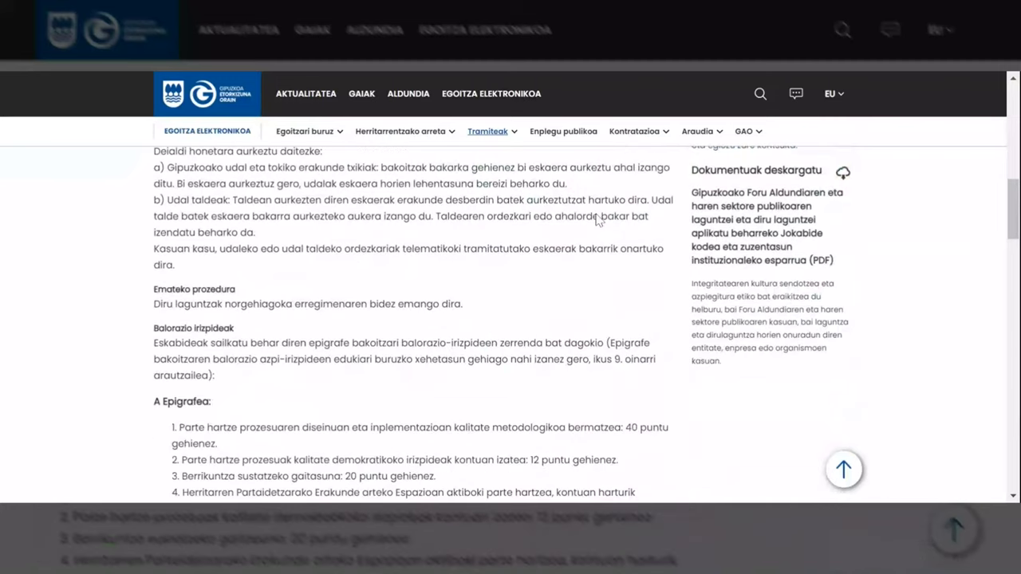
scroll(598, 219, "down", 1)
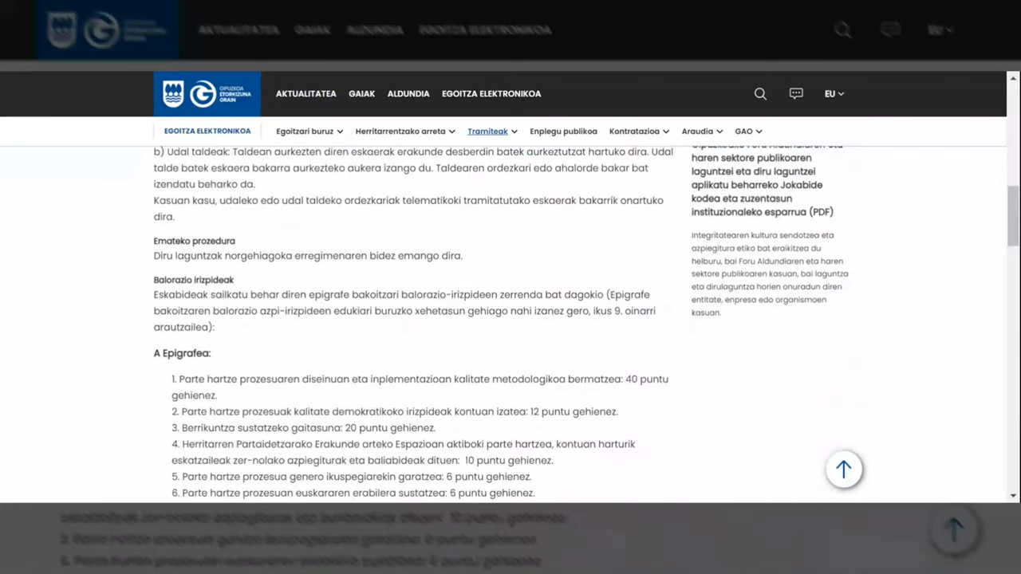
scroll(598, 222, "down", 2)
scroll(598, 221, "down", 4)
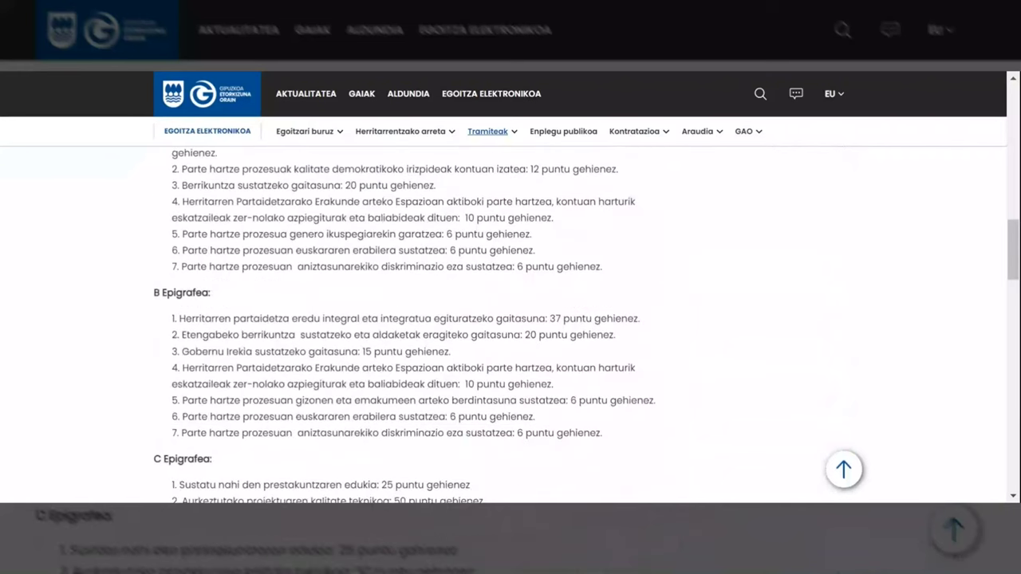
scroll(511, 323, "down", 10)
scroll(598, 220, "down", 7)
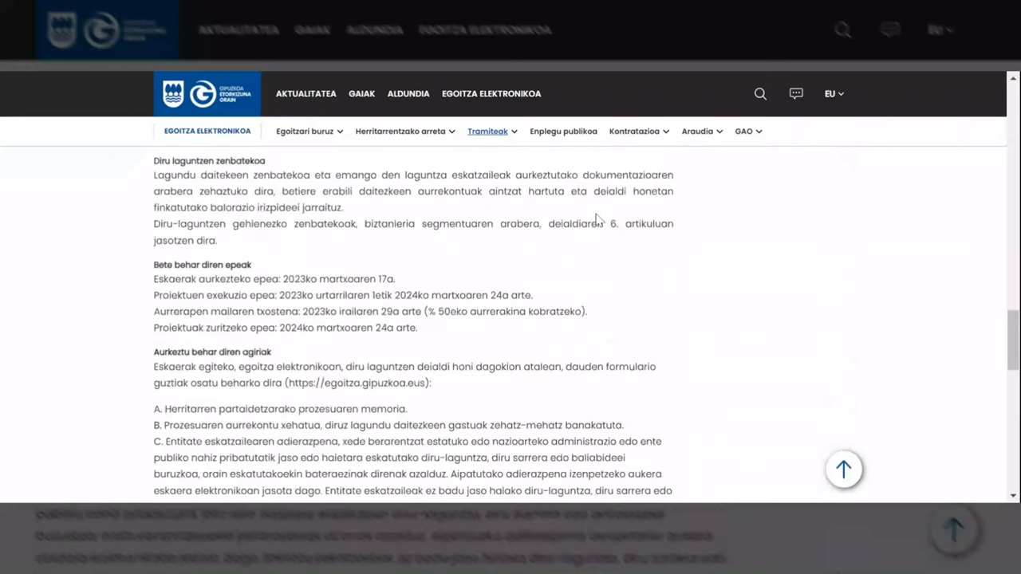
scroll(599, 221, "down", 8)
scroll(598, 220, "down", 6)
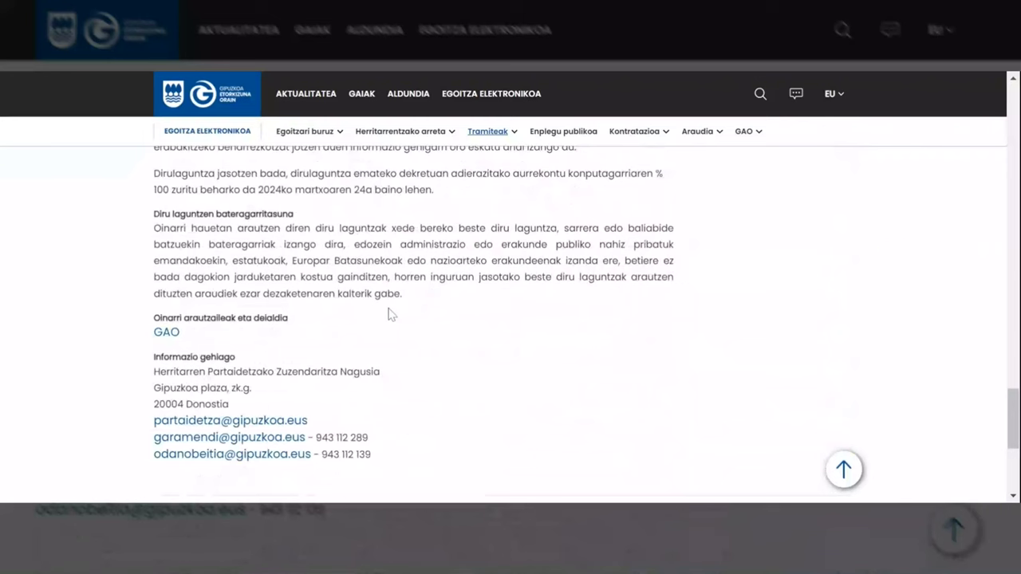
scroll(391, 314, "up", 5)
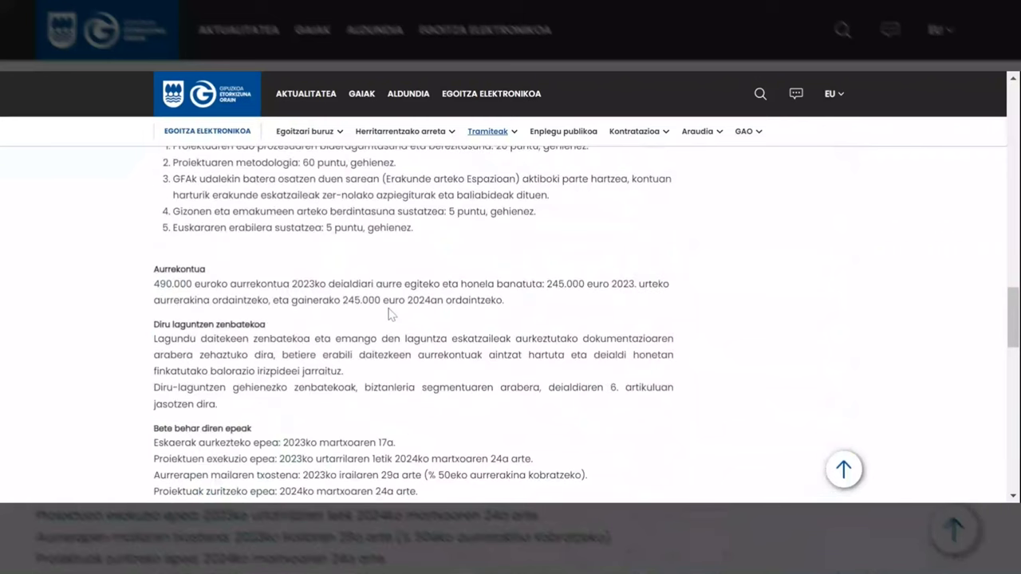
scroll(391, 315, "up", 4)
scroll(391, 315, "up", 10)
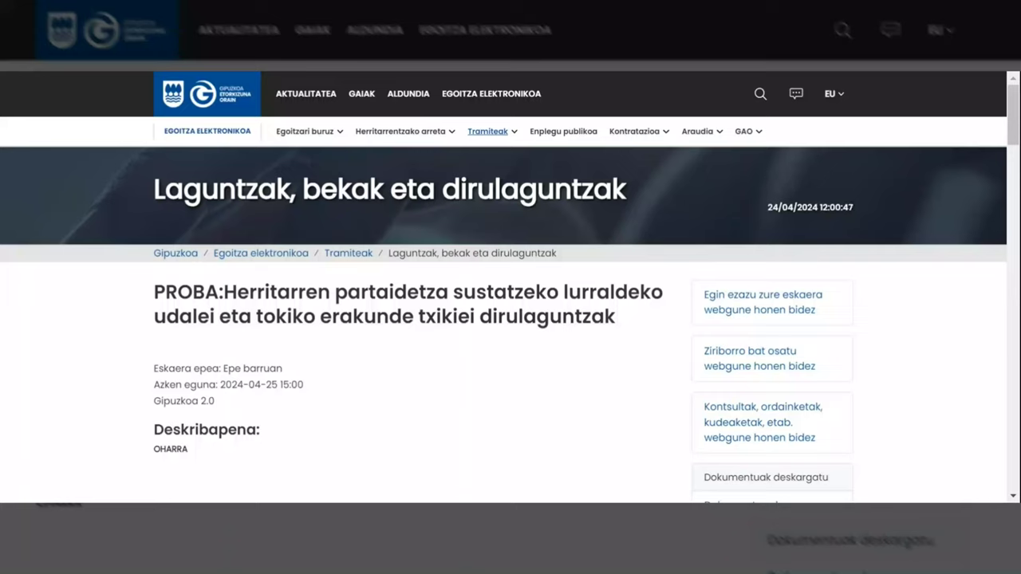
Start an online application for the grant and scroll through the draft-creation form.
left_click(724, 301)
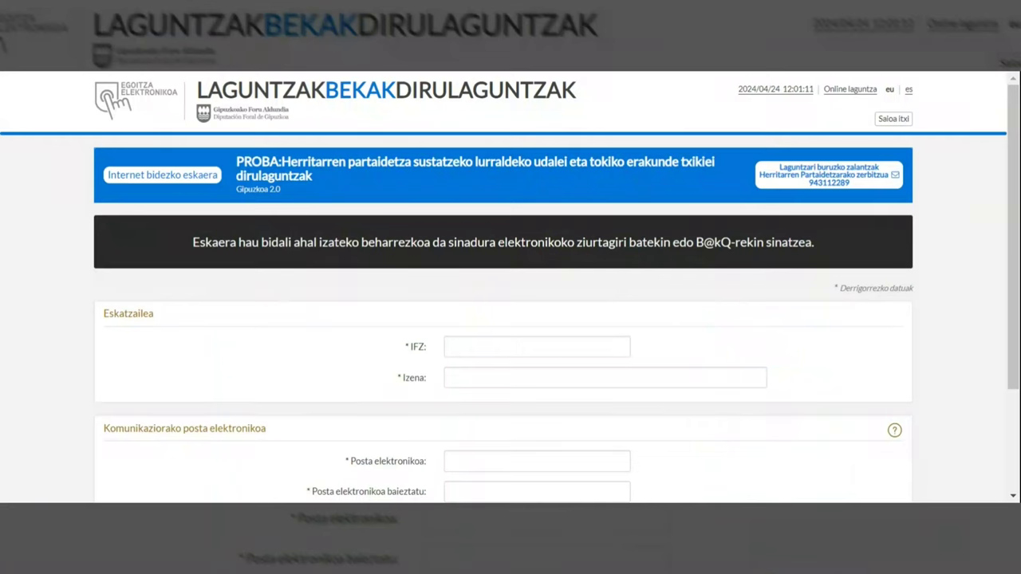
scroll(618, 311, "down", 1)
scroll(618, 311, "down", 1)
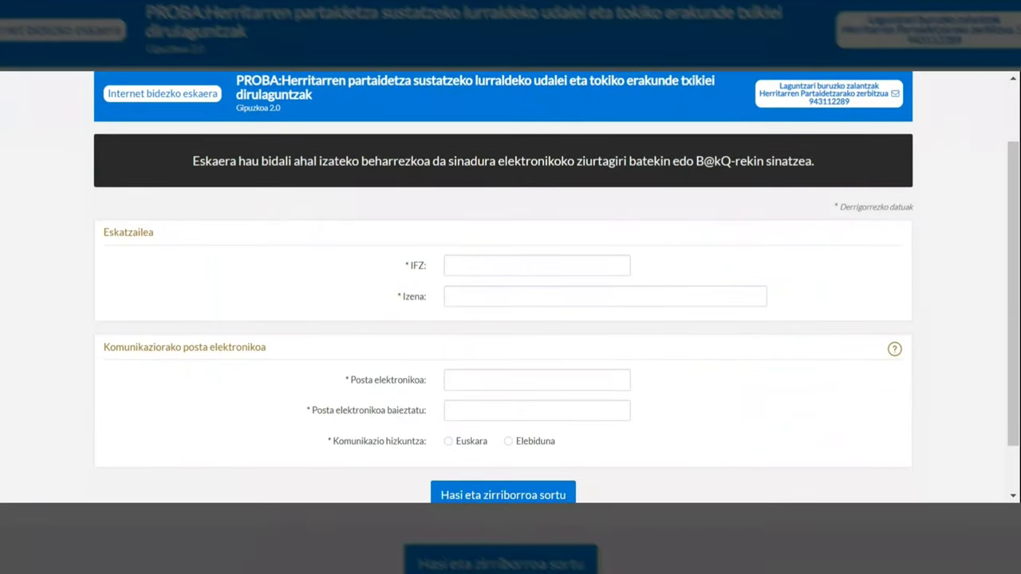
scroll(511, 287, "down", 1)
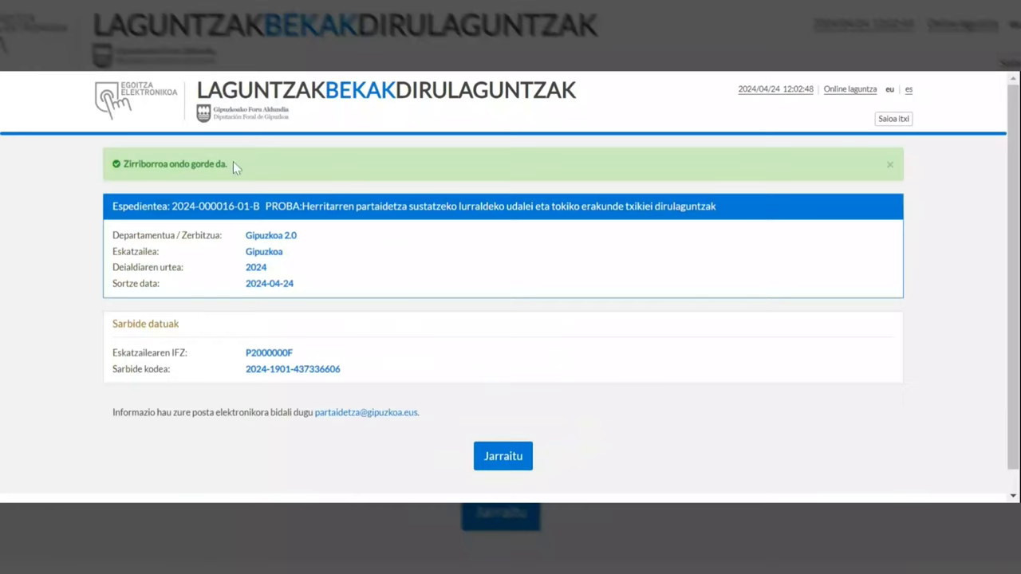
left_click_drag(169, 206, 262, 225)
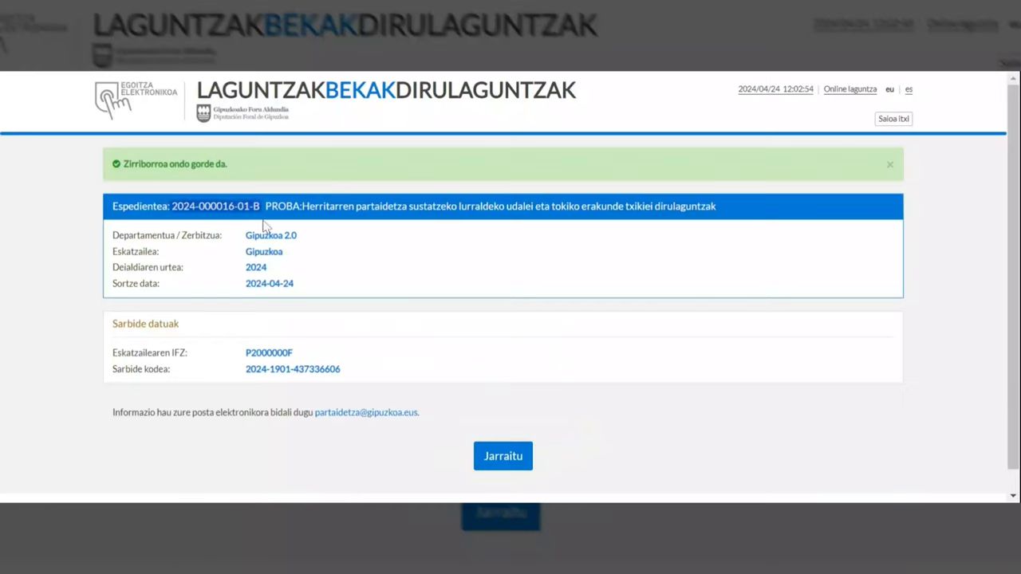
left_click_drag(353, 371, 245, 369)
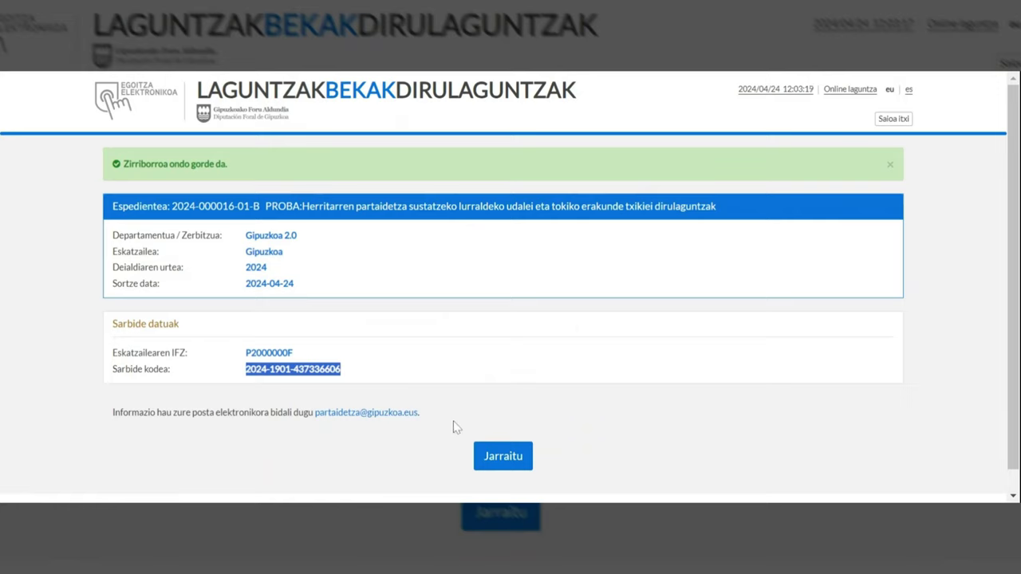
Continue from the draft summary into step 1 and review its Eskatzailea and Harremana sections.
left_click(481, 452)
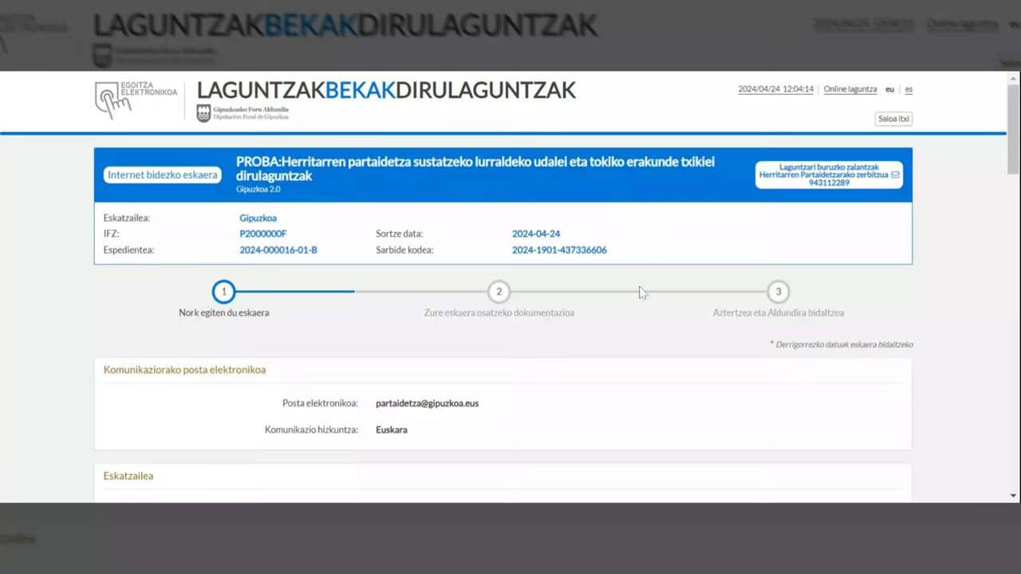
scroll(638, 300, "down", 2)
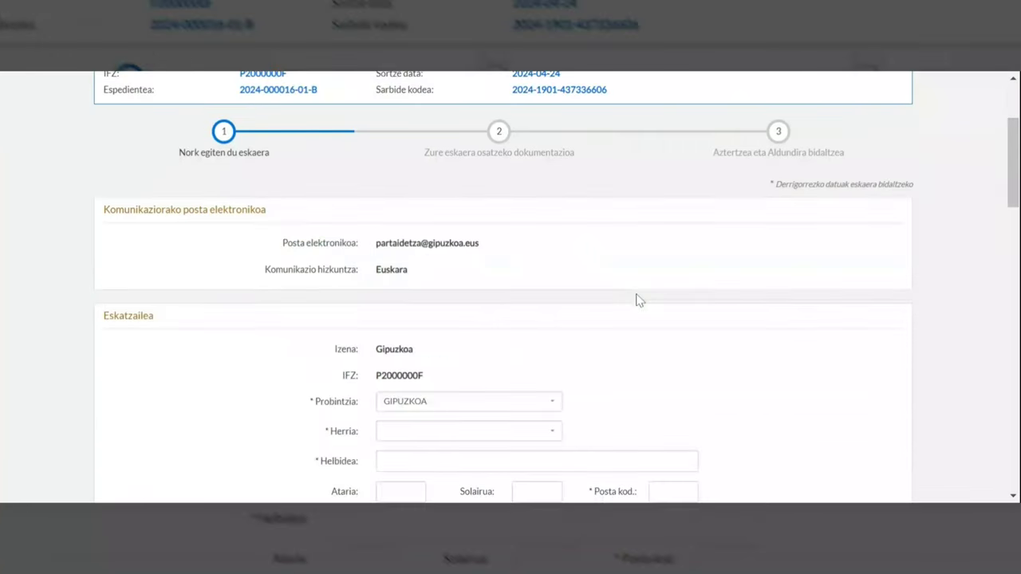
scroll(638, 300, "down", 1)
scroll(638, 300, "down", 1)
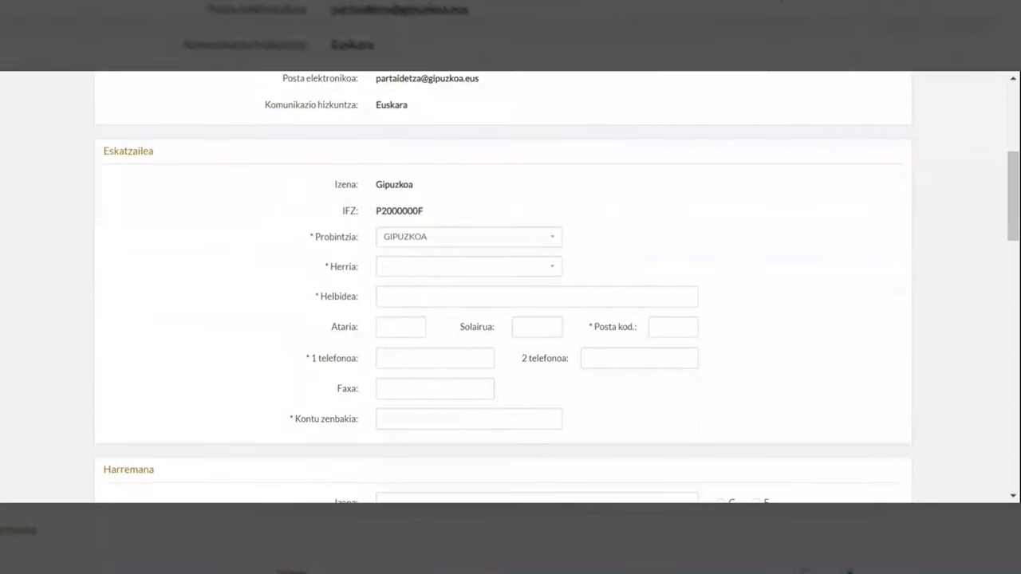
scroll(750, 302, "down", 1)
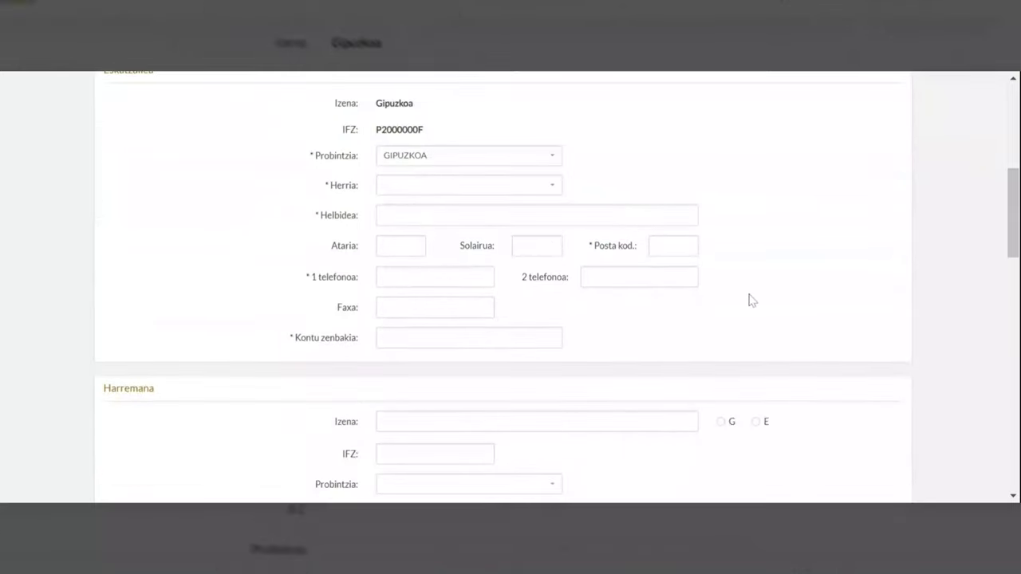
scroll(750, 301, "down", 1)
scroll(750, 300, "down", 1)
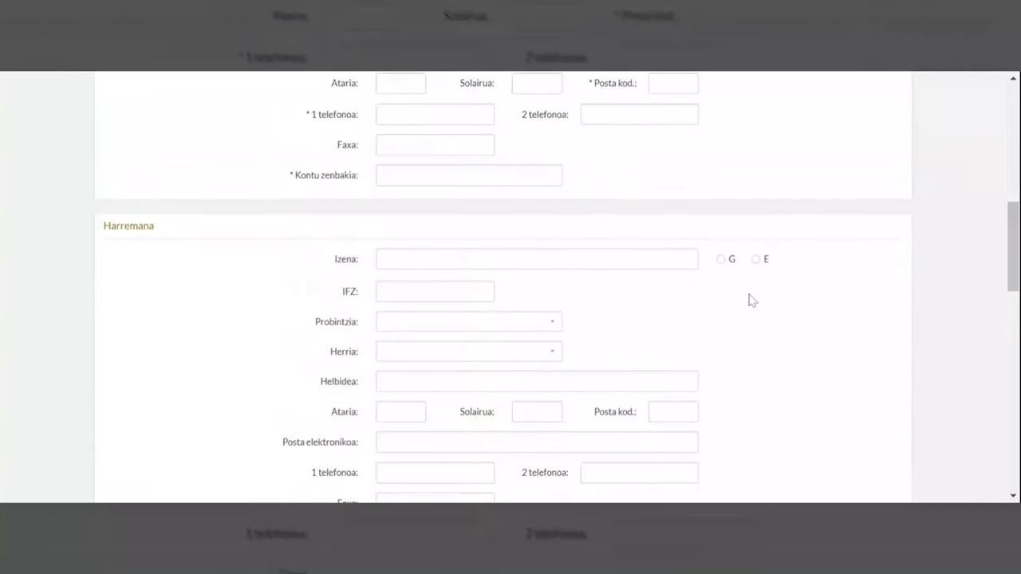
scroll(749, 300, "down", 1)
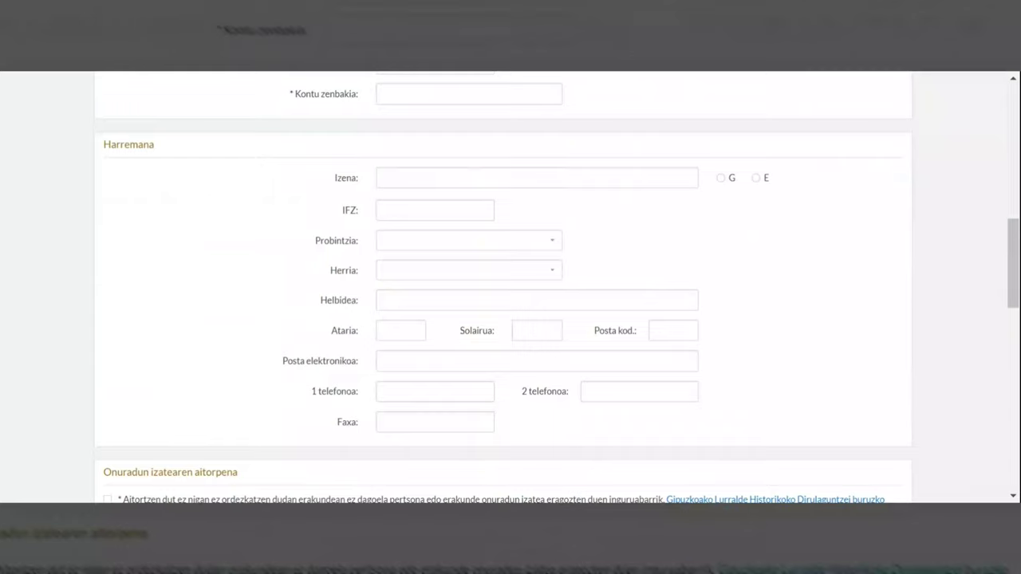
scroll(749, 299, "down", 1)
scroll(750, 300, "up", 2)
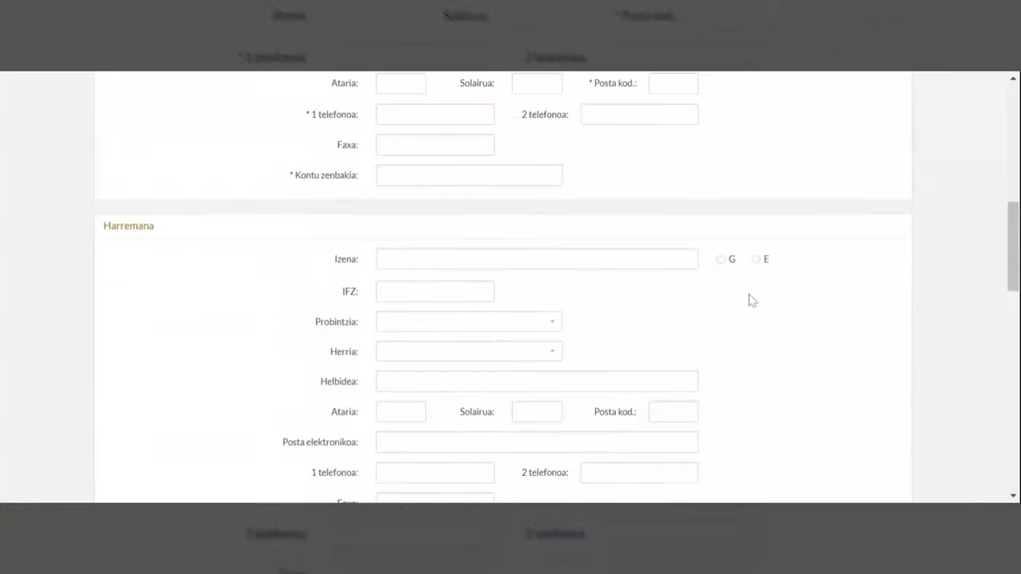
scroll(750, 299, "down", 3)
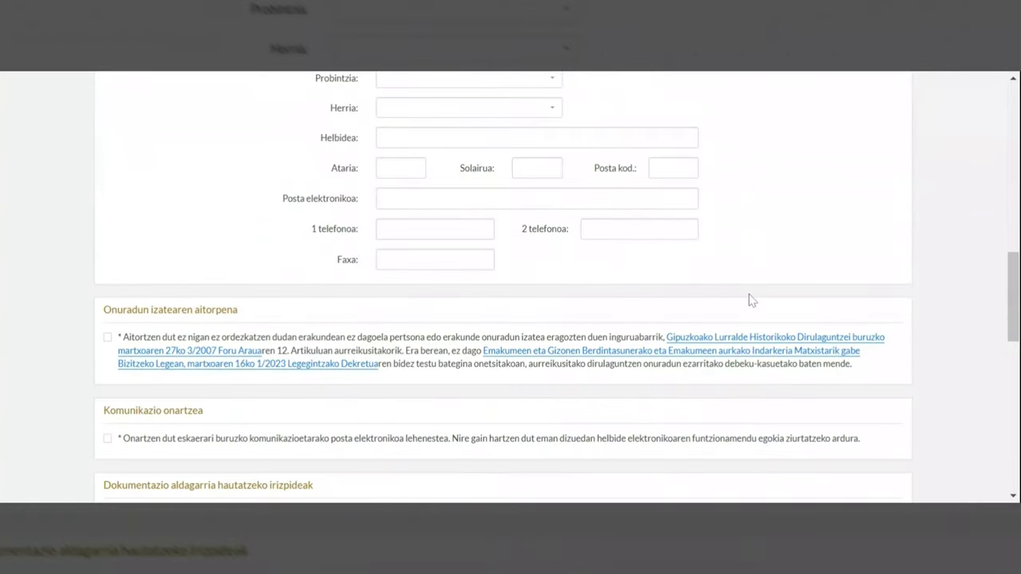
scroll(750, 299, "down", 1)
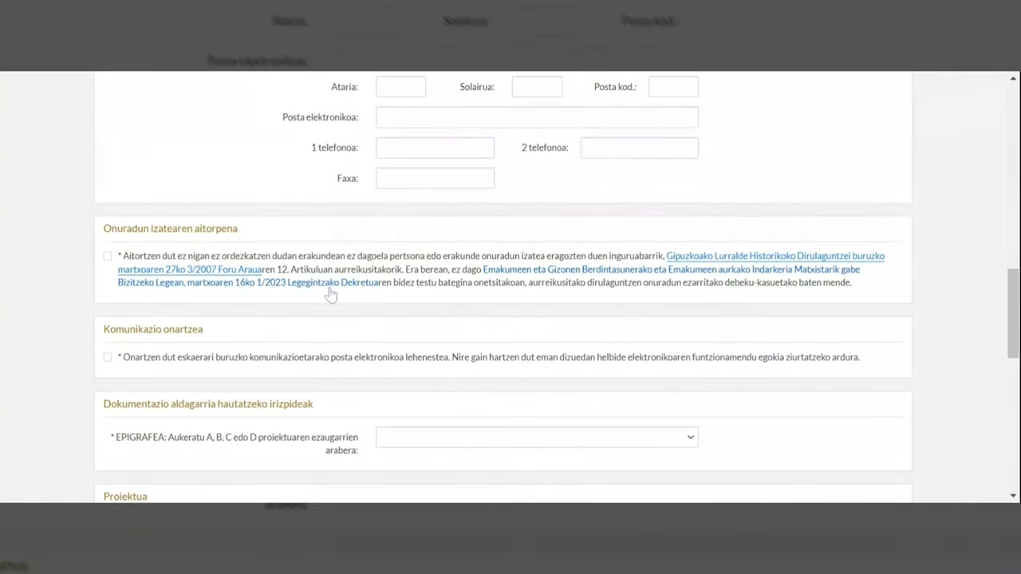
Tick the beneficiary eligibility declaration and the e-mail communication consent checkboxes.
left_click(108, 256)
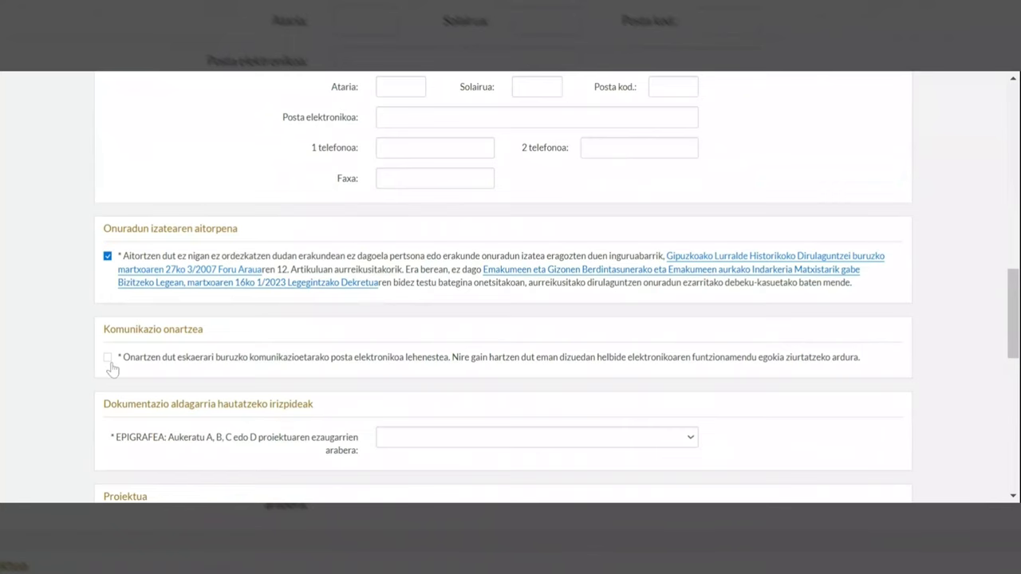
left_click(108, 359)
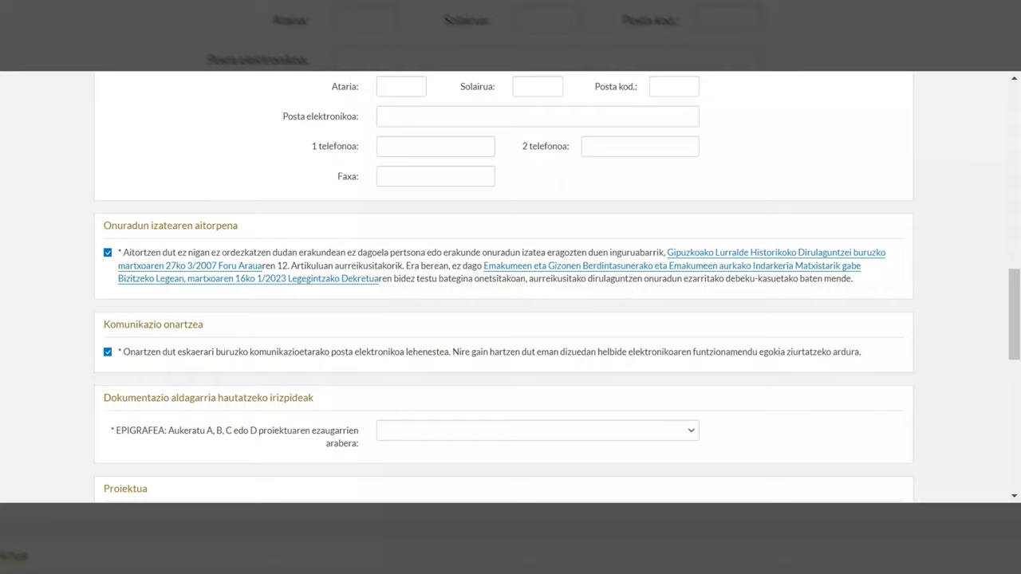
scroll(772, 215, "down", 2)
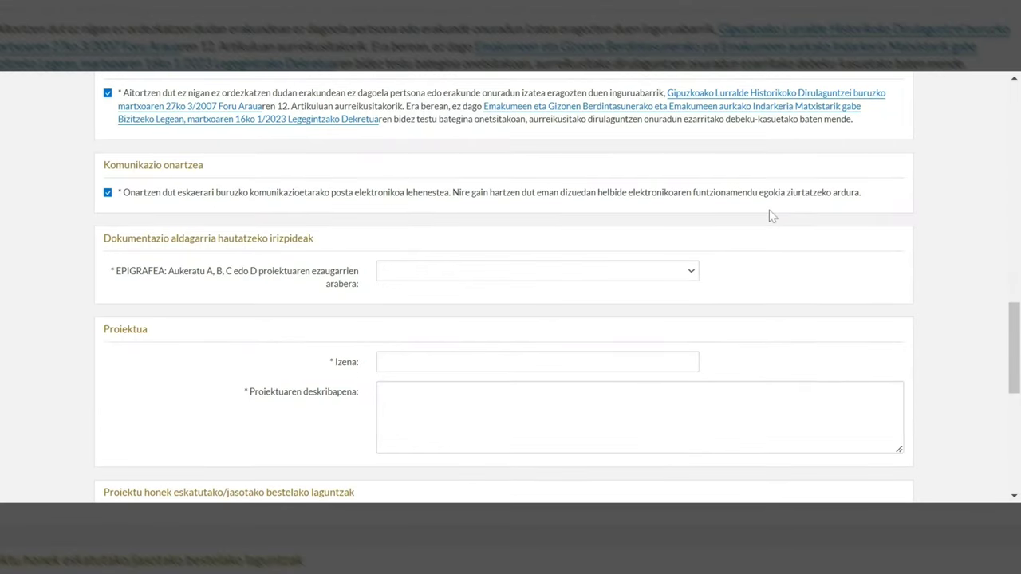
scroll(771, 215, "down", 1)
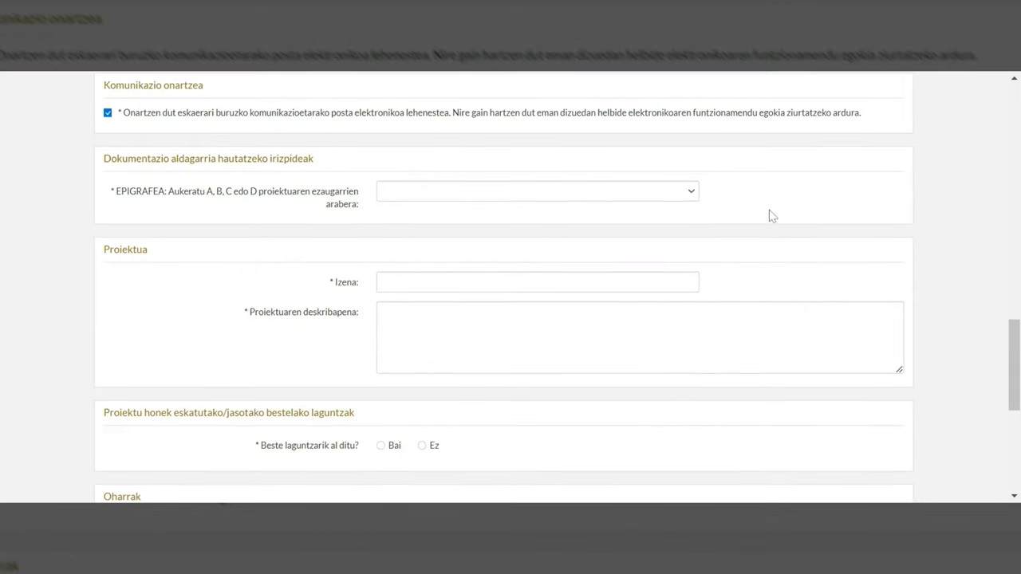
scroll(772, 216, "down", 1)
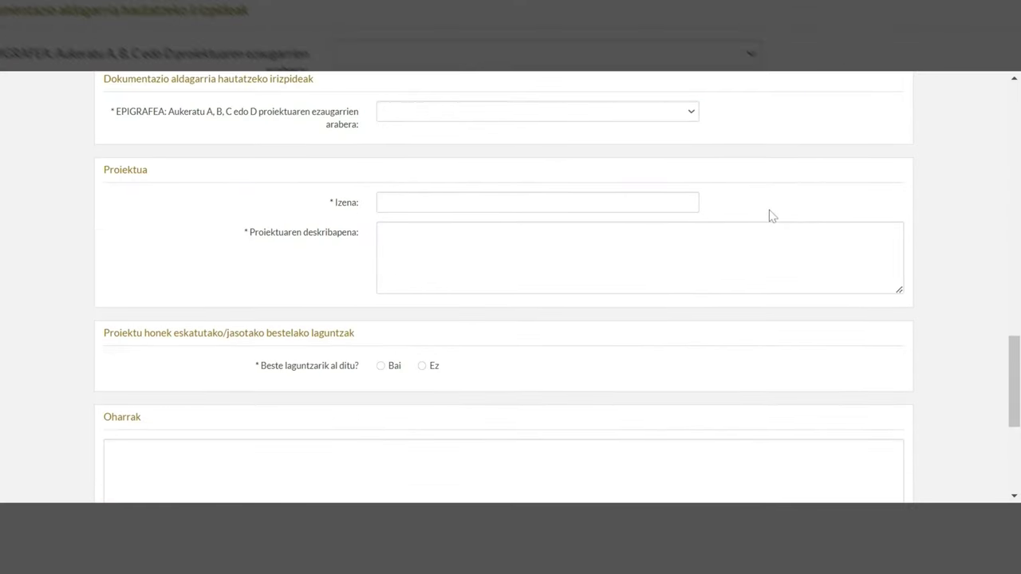
Set the project heading to D EPIGRAFEA: Ekintza komunitarioa sustatzeko jarduerak.
left_click(691, 113)
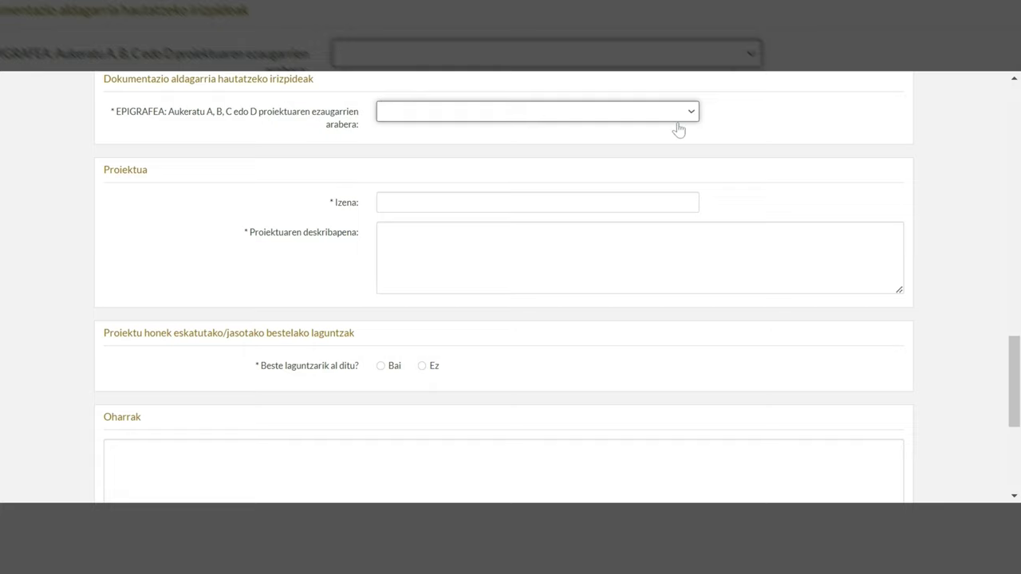
left_click(658, 183)
key("Tab")
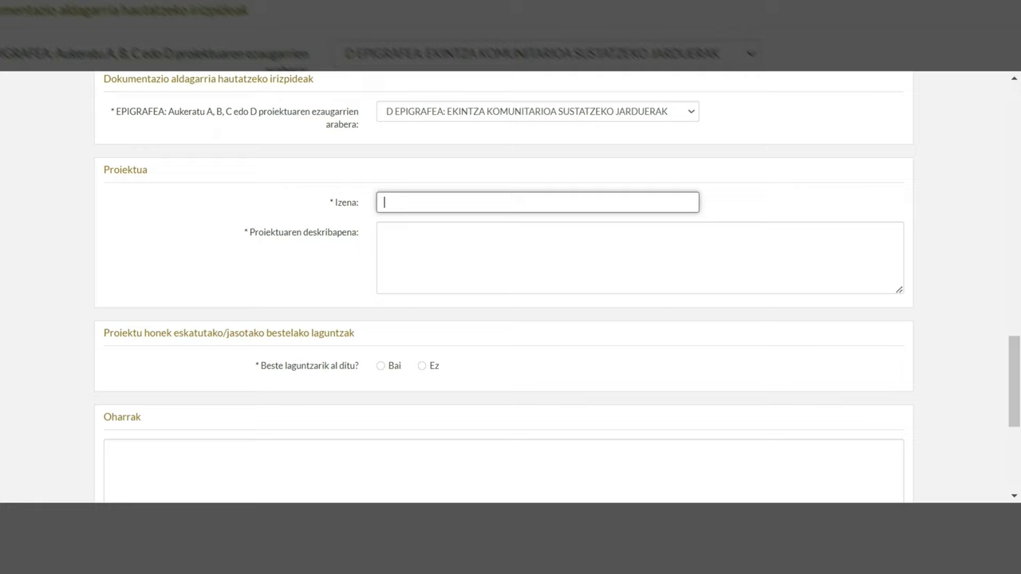
Name the project 'Izena', enter '...' as its description, and answer Ez to other aid.
type("Izena")
left_click(383, 233)
type("...")
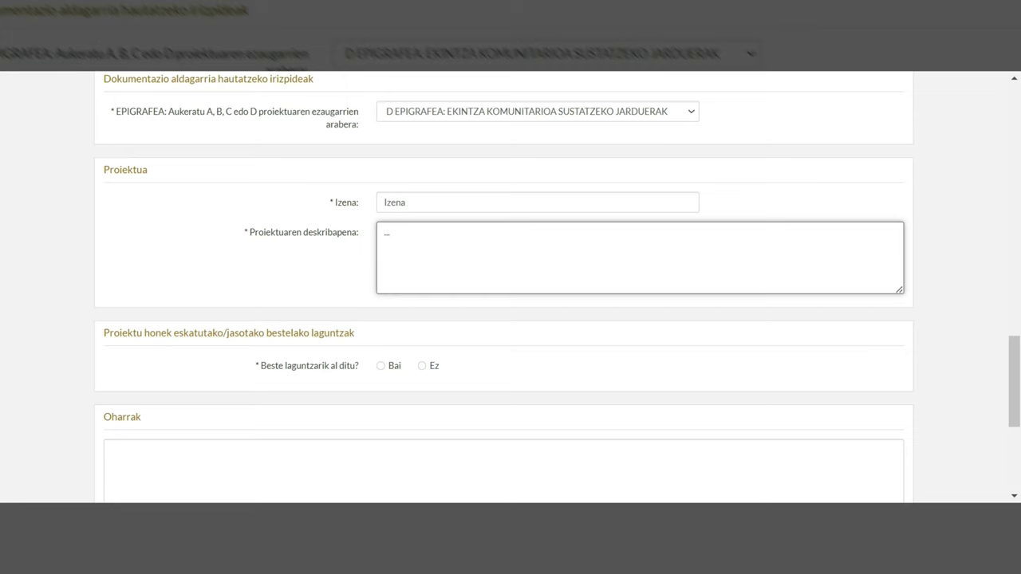
left_click(381, 367)
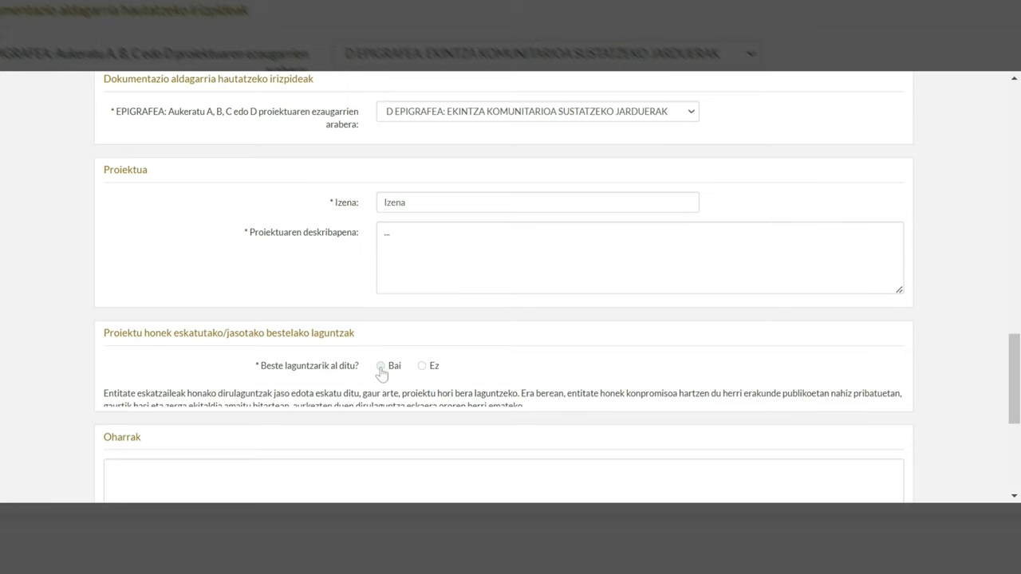
scroll(423, 376, "down", 1)
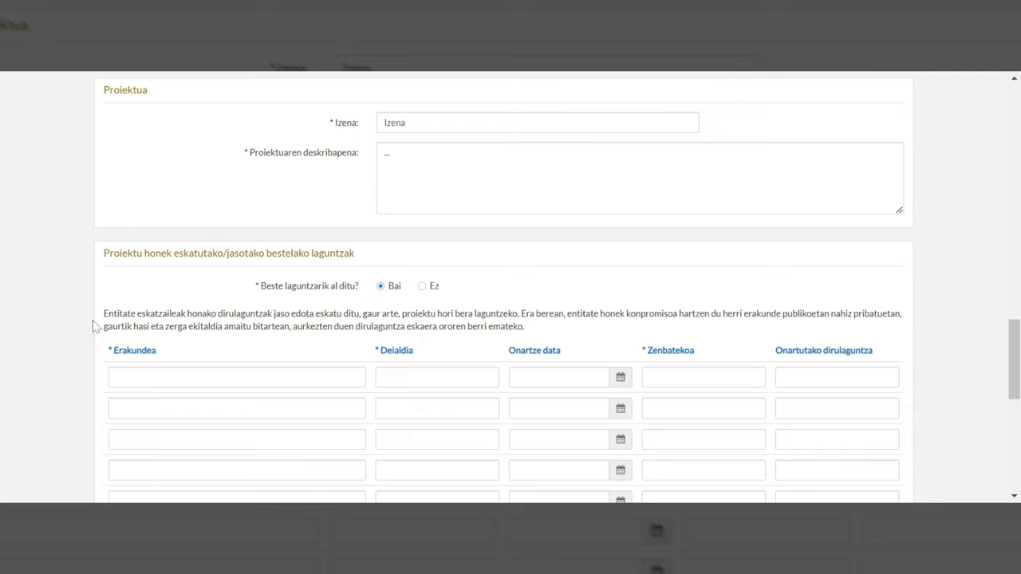
left_click(421, 289)
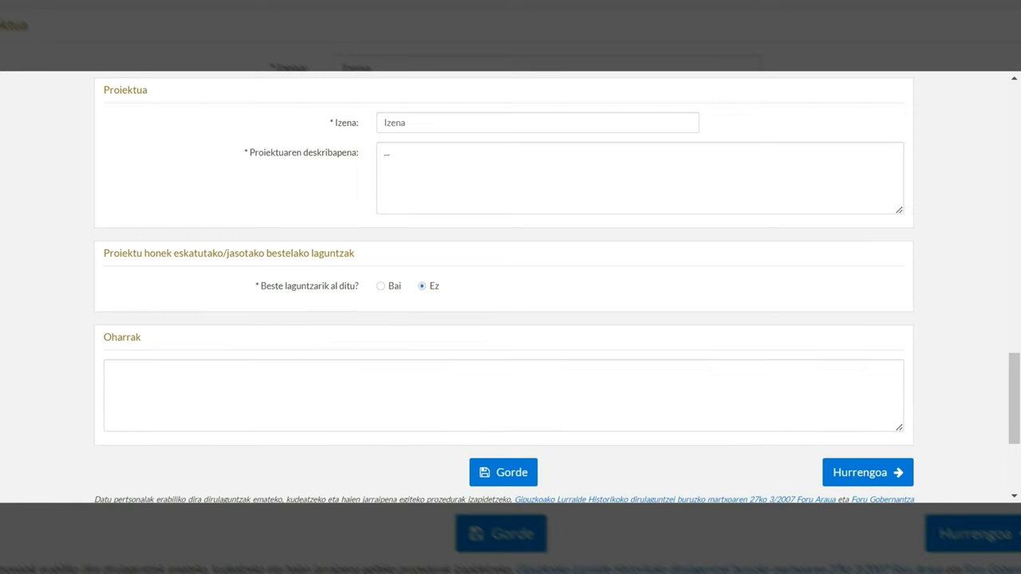
Save the step-1 form with Gorde and check the saved entries below the confirmation.
left_click(514, 474)
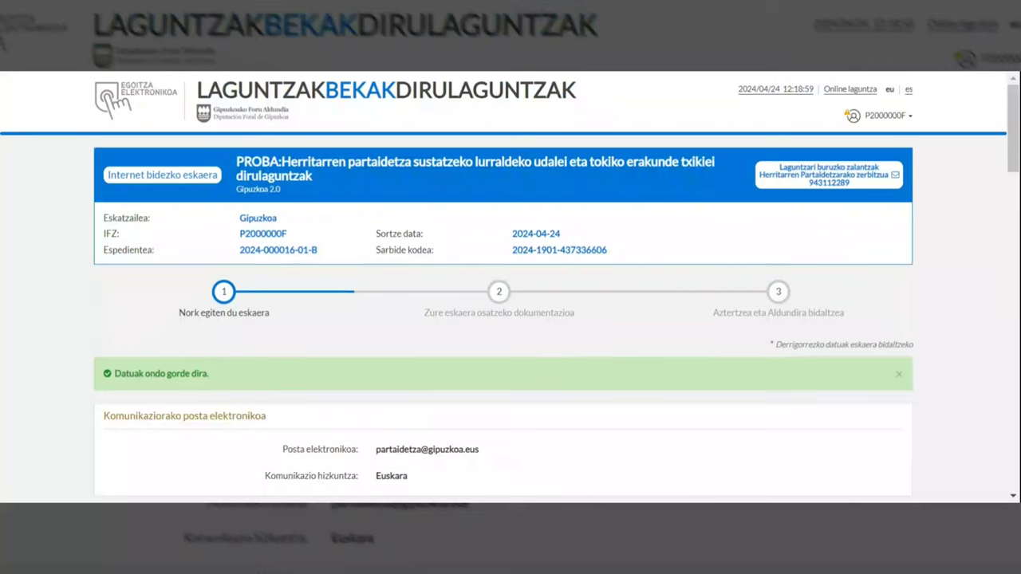
scroll(706, 345, "down", 3)
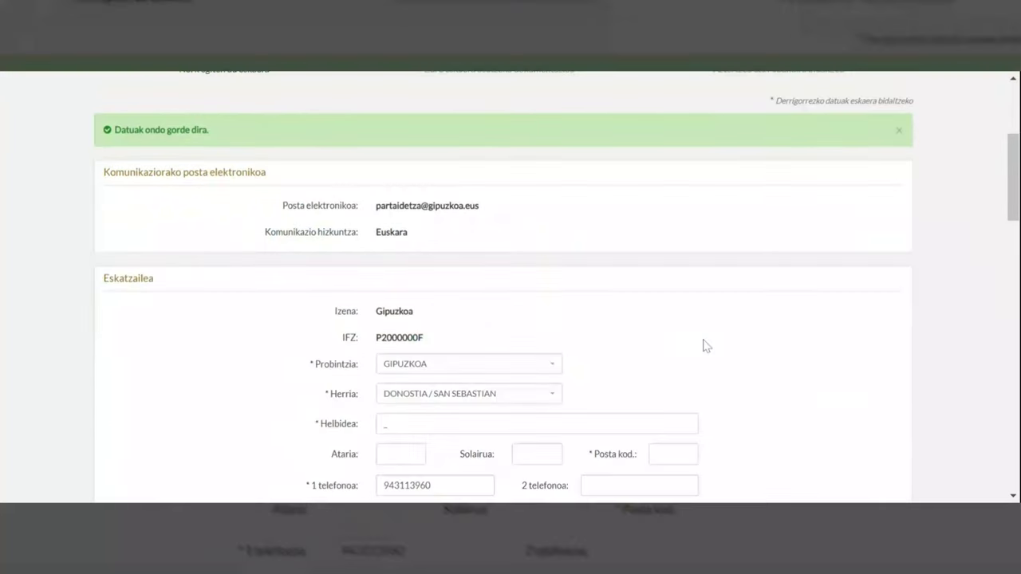
scroll(706, 345, "down", 5)
scroll(706, 345, "down", 4)
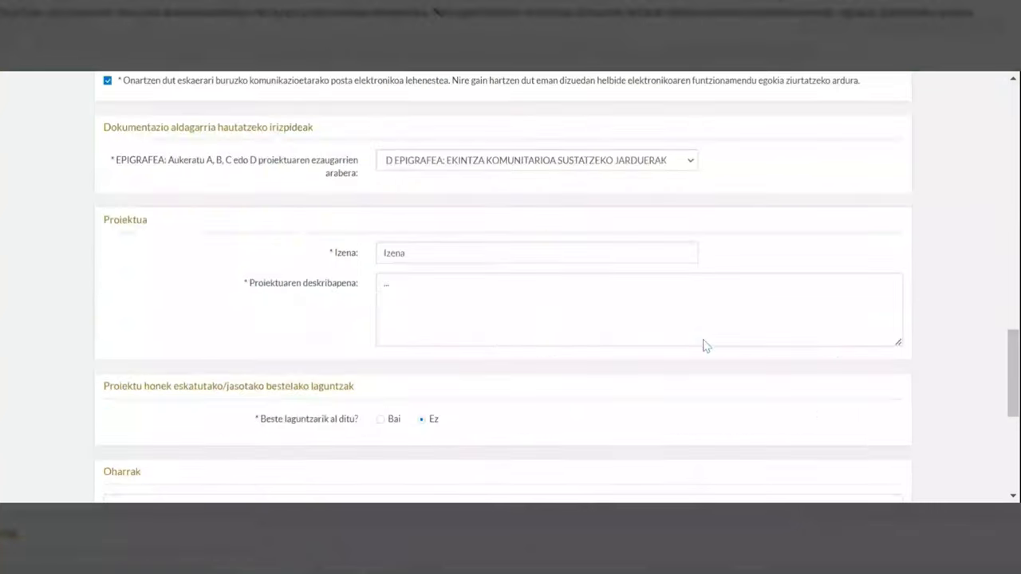
scroll(706, 345, "down", 4)
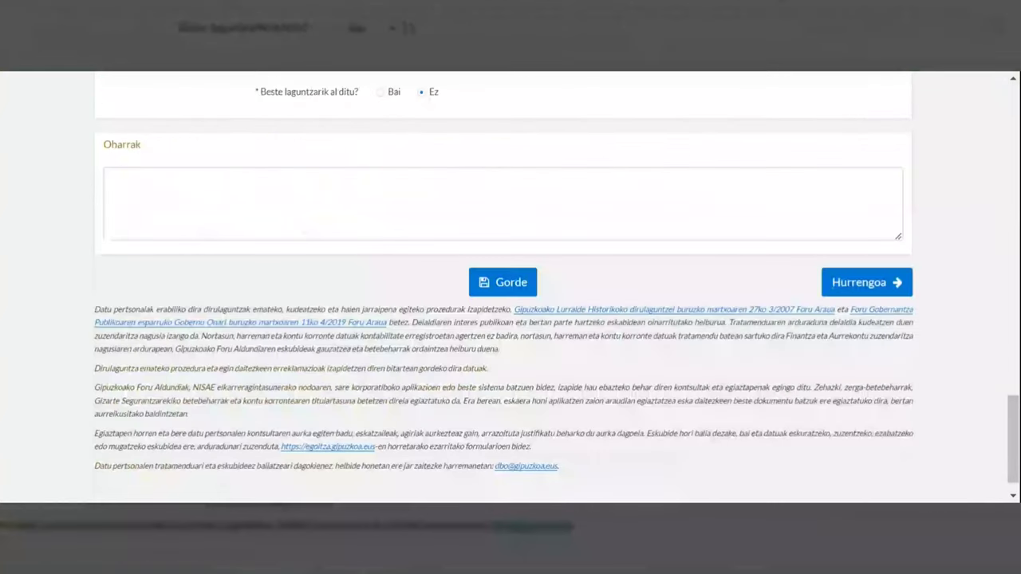
Advance to step 2 and open the Aukerako agiriak upload form.
left_click(843, 282)
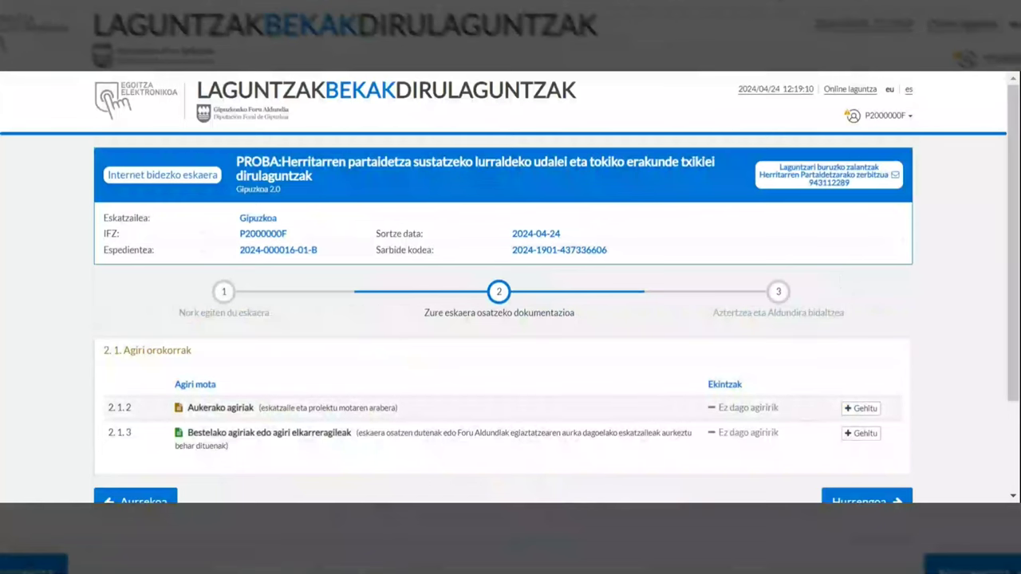
left_click(863, 408)
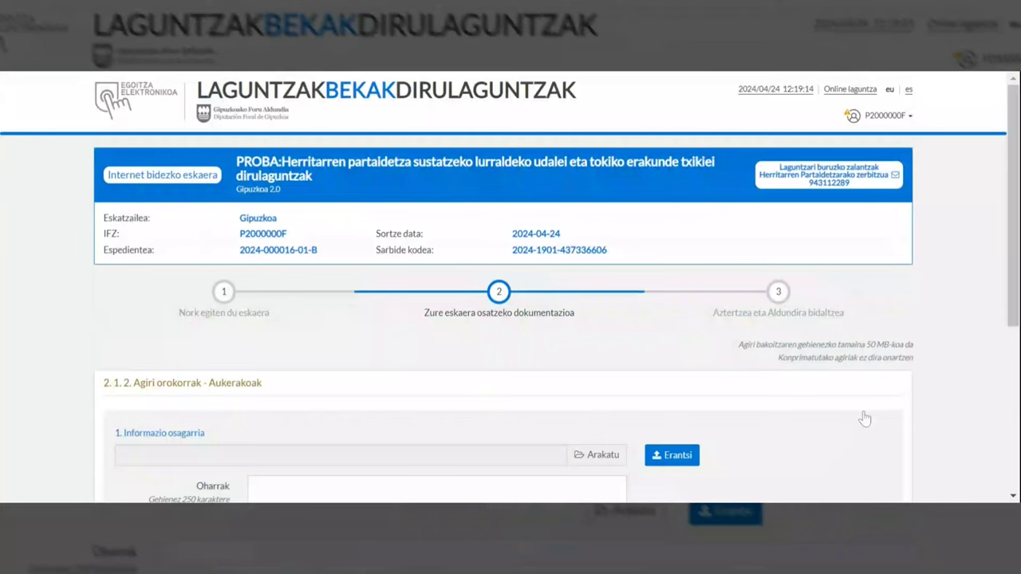
scroll(865, 418, "down", 3)
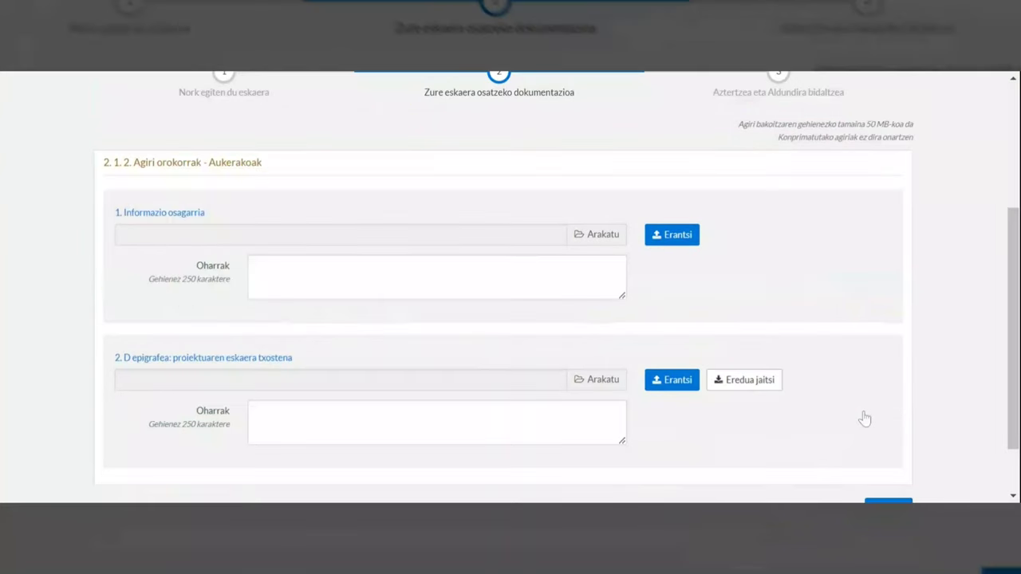
scroll(865, 418, "down", 1)
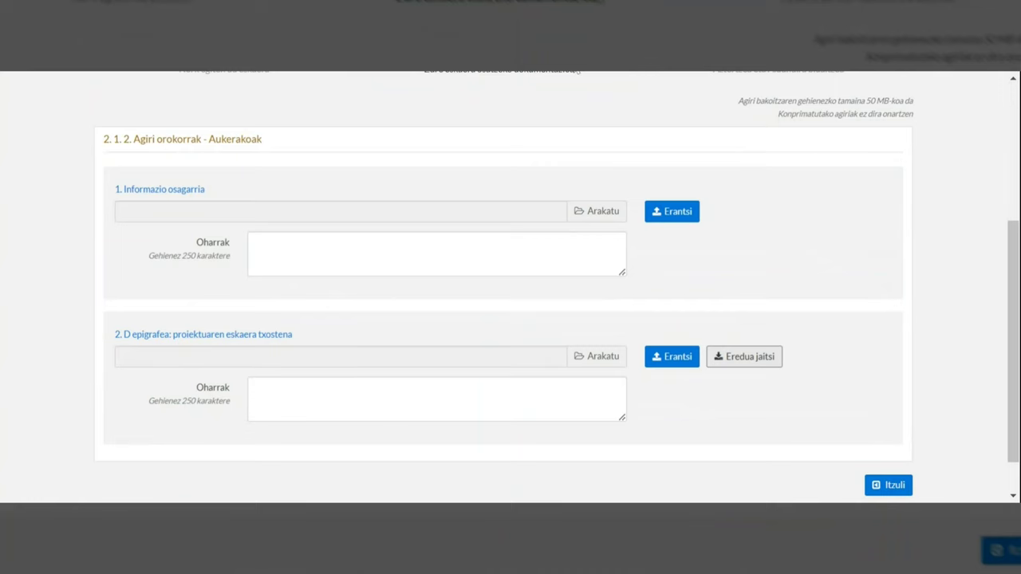
scroll(851, 190, "up", 1)
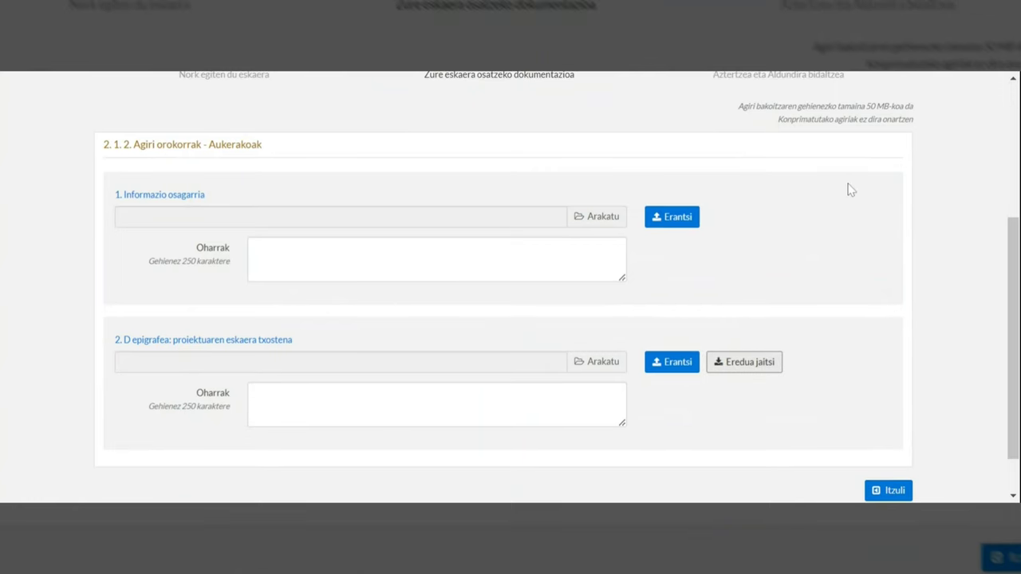
scroll(851, 190, "up", 3)
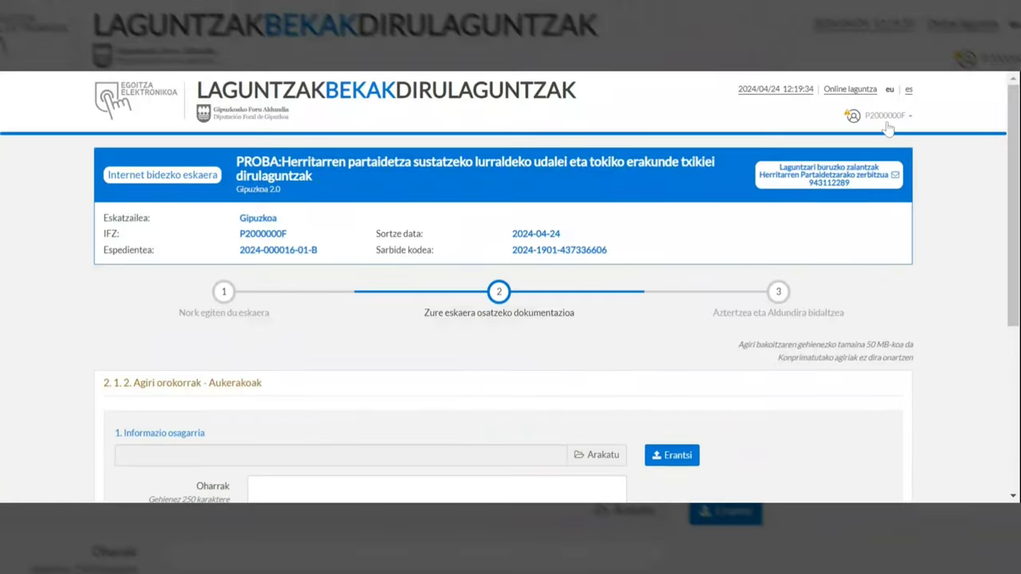
Log out, then choose Zirriborro bat osatu from Laguntzak, bekak eta dirulaguntzak.
left_click(888, 118)
left_click(917, 136)
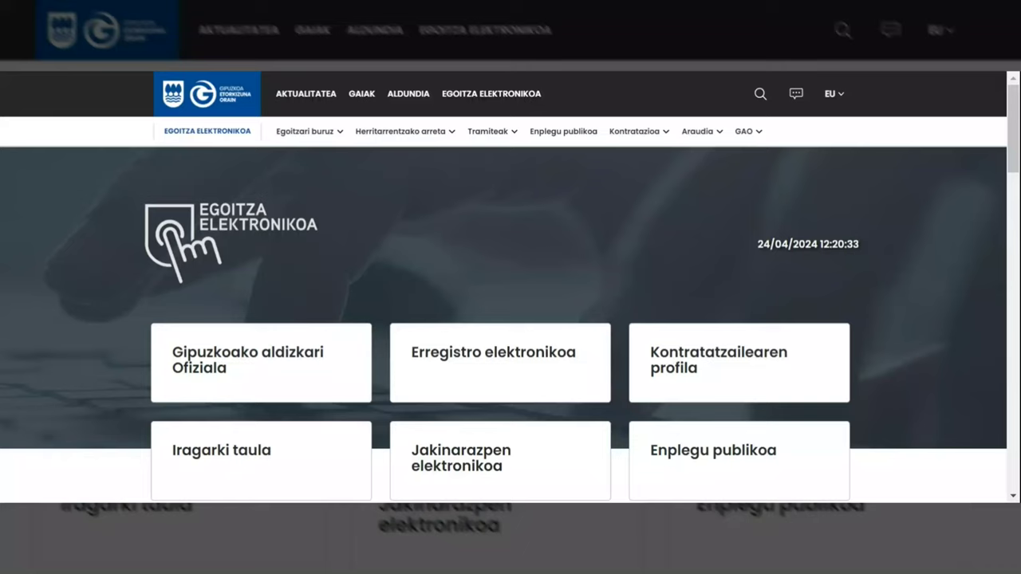
left_click(494, 135)
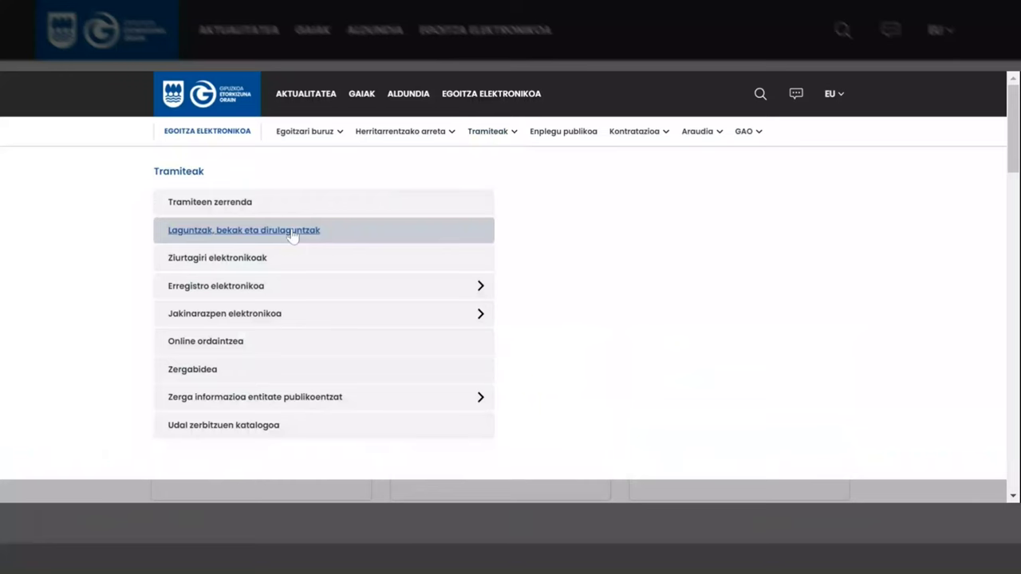
left_click(293, 233)
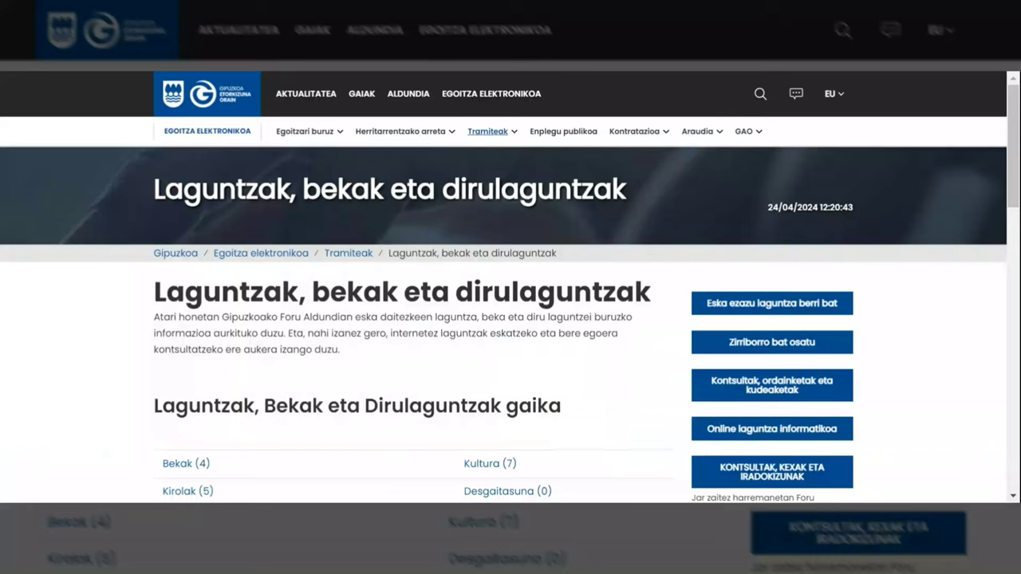
left_click(764, 348)
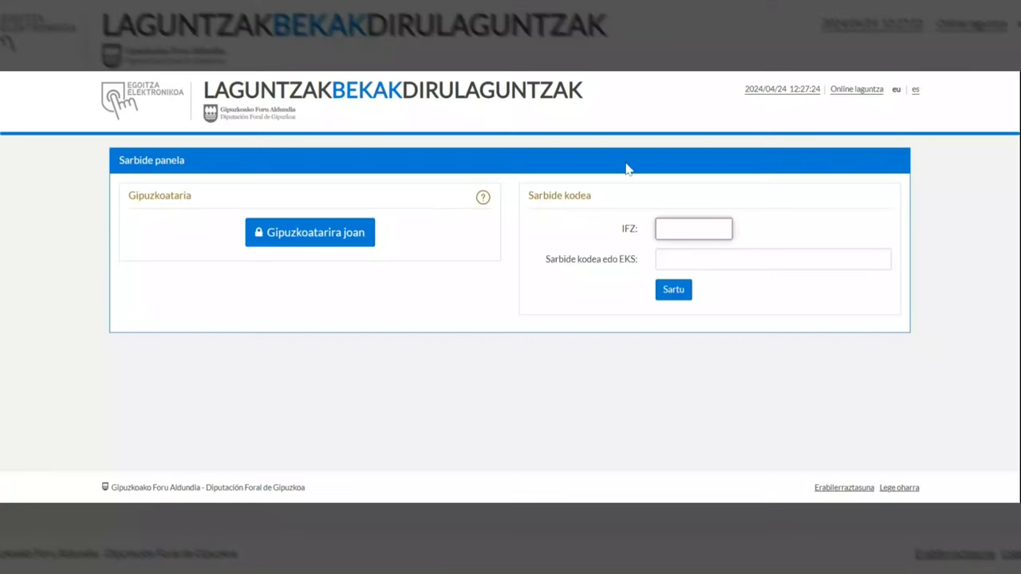
Log into the draft with the applicant's tax ID and the pasted access code.
left_click(773, 259)
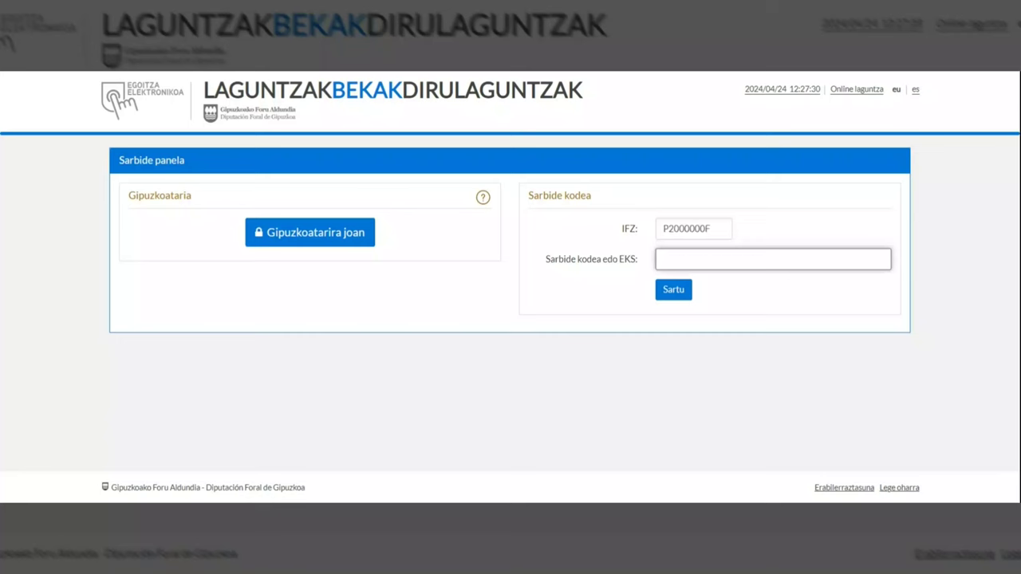
key("ctrl+v")
left_click(674, 290)
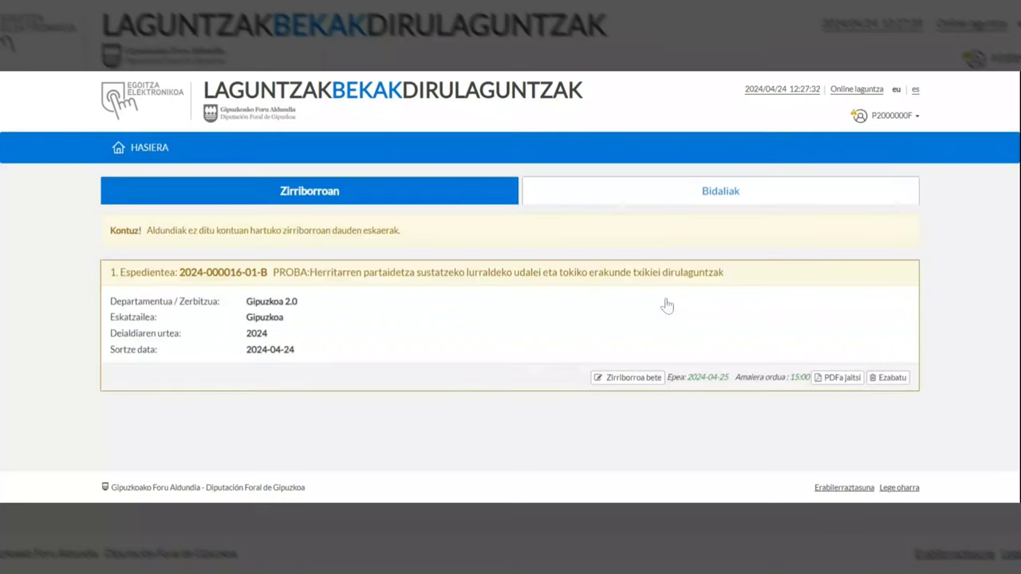
Reopen the draft form and advance to the step-2 documents list.
left_click(630, 379)
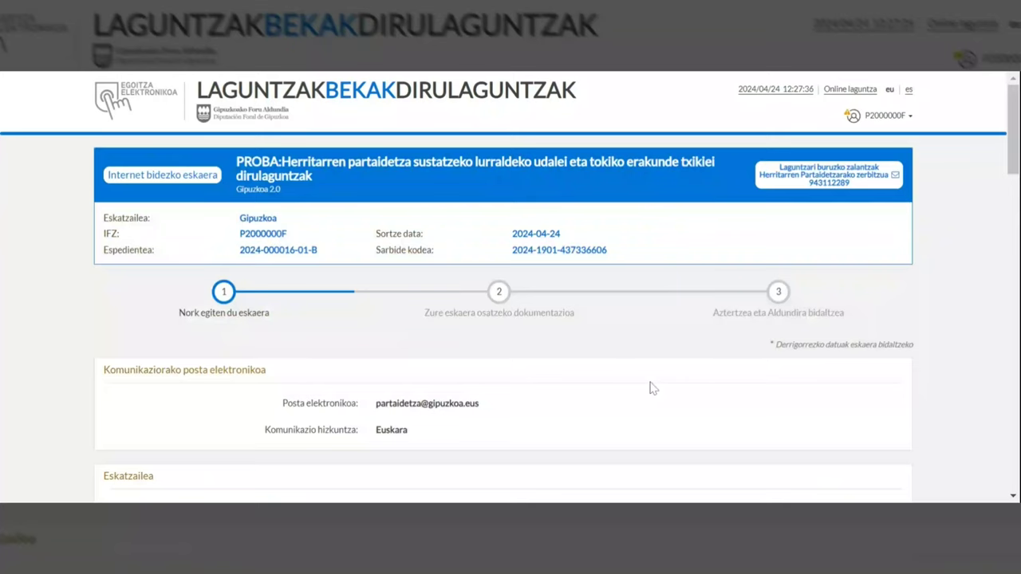
scroll(650, 387, "down", 3)
scroll(650, 387, "down", 10)
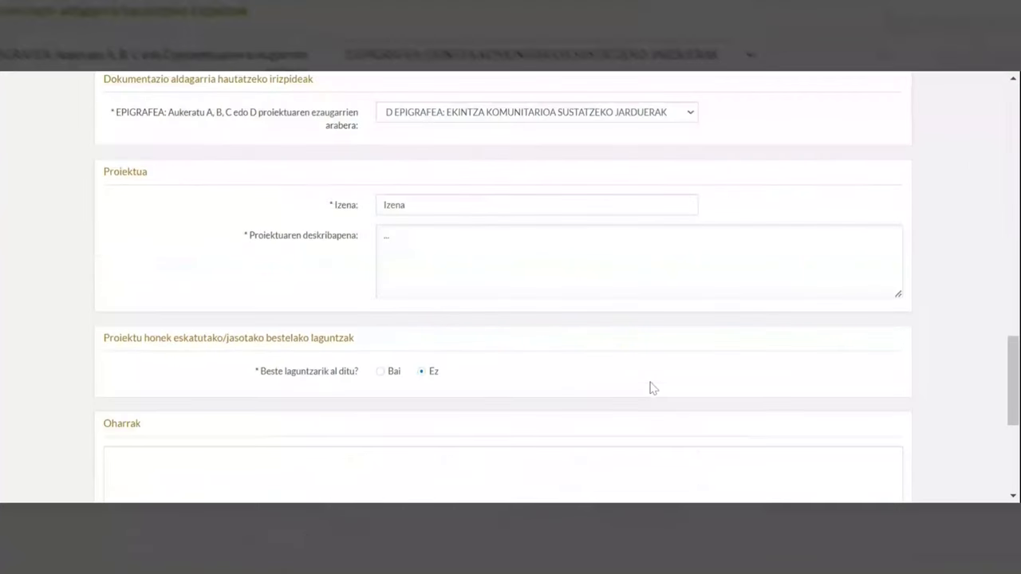
scroll(650, 388, "down", 4)
left_click(843, 257)
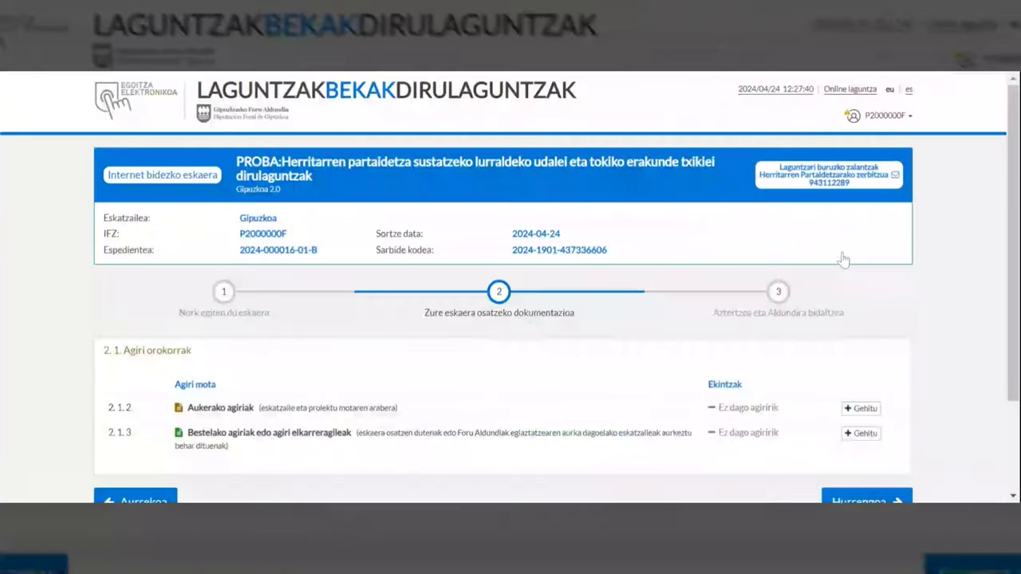
Attach GIPUZKOA20-2024-PR190101-TIPOMODELE-00-1010-MODELOE (1).pdf as the optional project report.
left_click(877, 409)
scroll(875, 419, "down", 1)
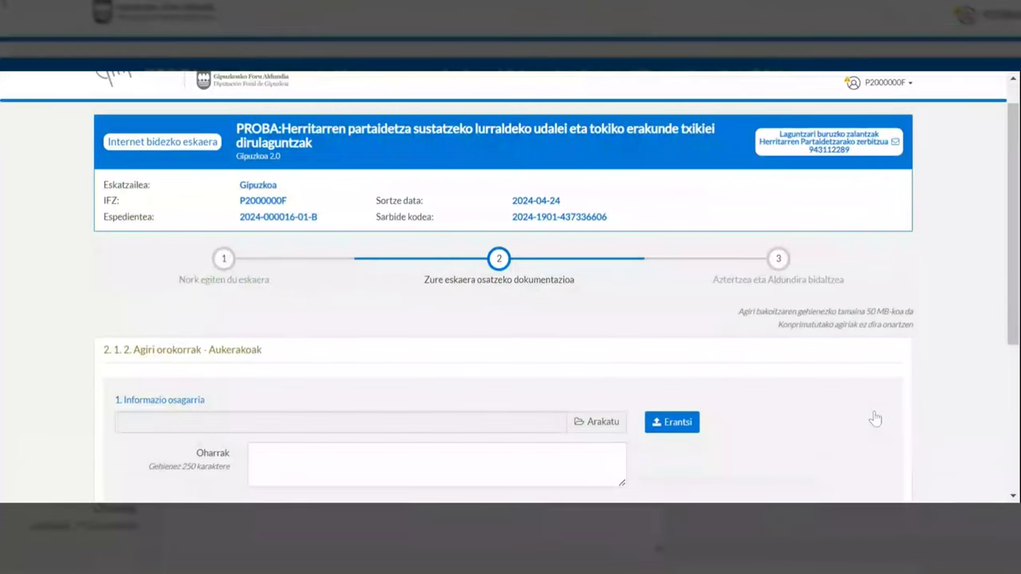
scroll(875, 419, "down", 3)
scroll(875, 419, "down", 2)
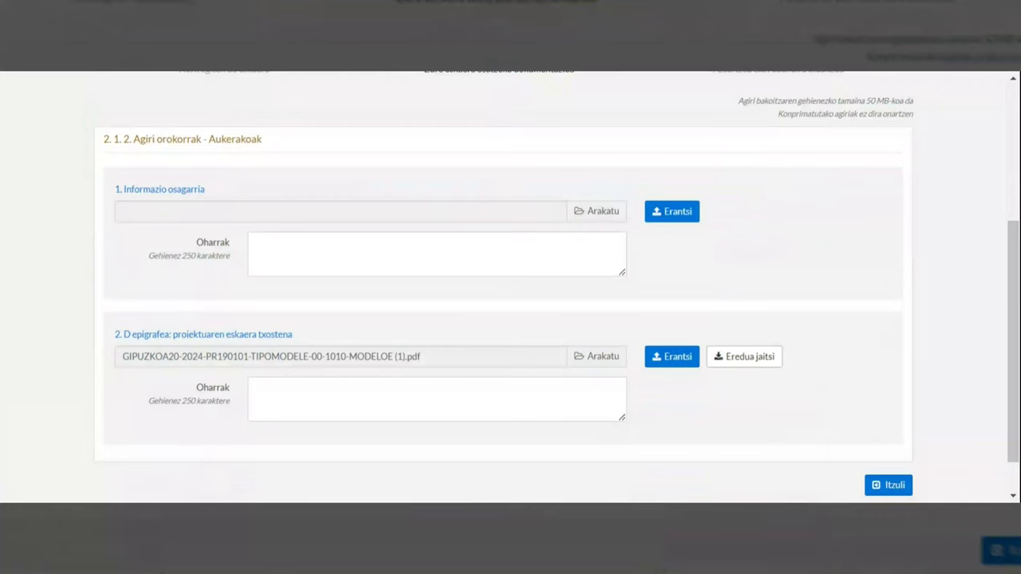
left_click(652, 359)
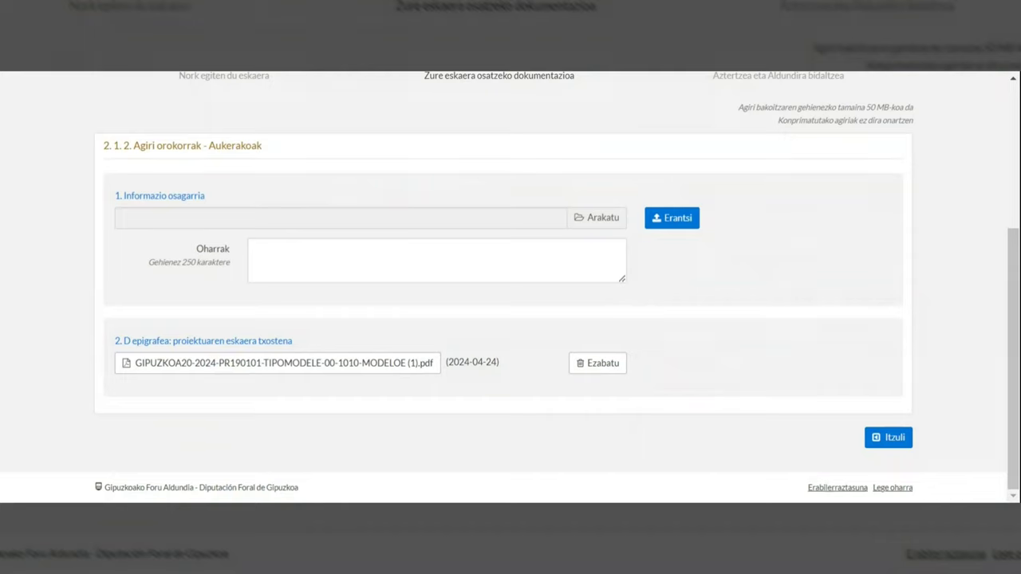
Return to the documents list, review the step-3 summary, and send the application to signing.
left_click(884, 443)
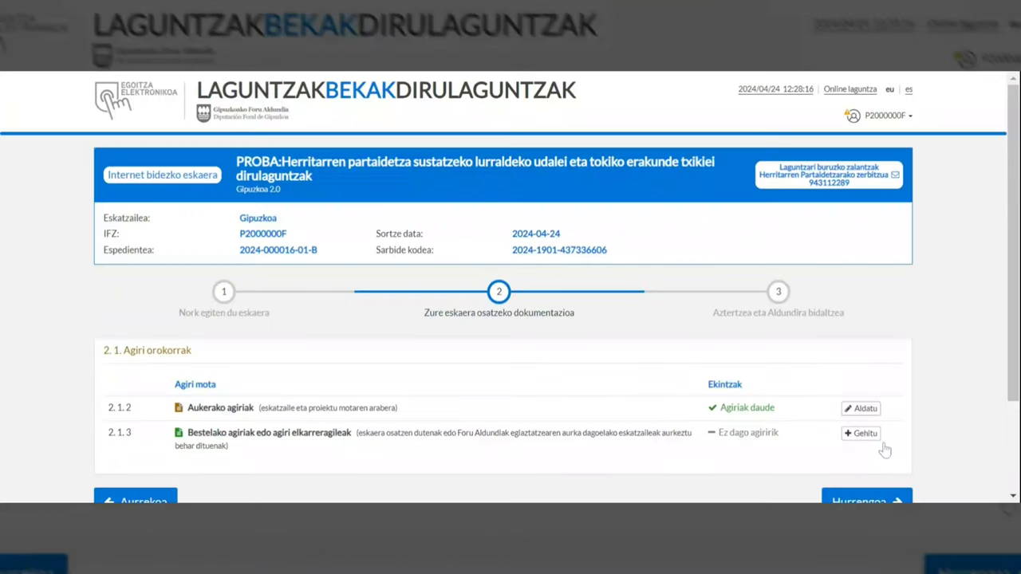
scroll(884, 450, "down", 1)
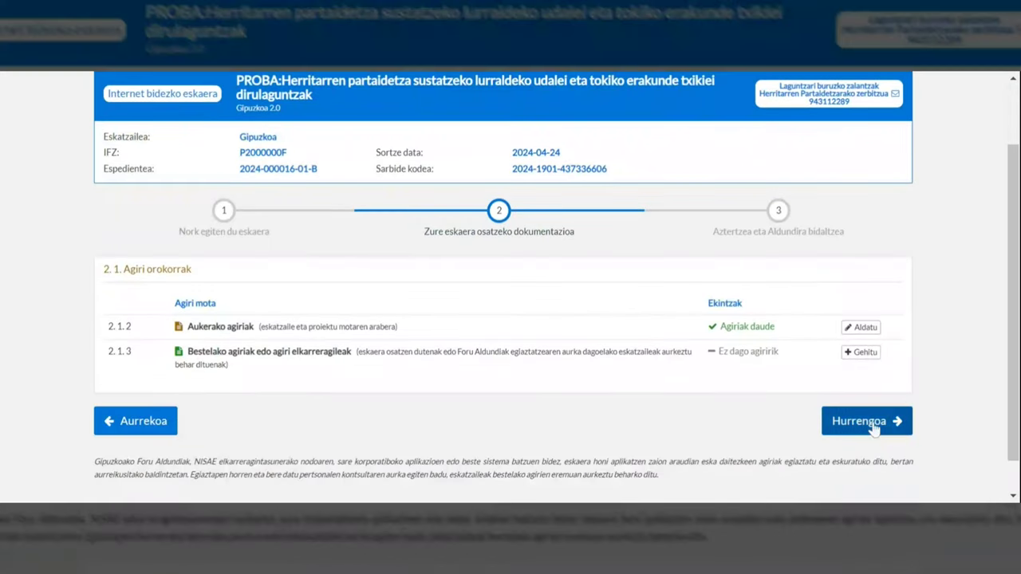
left_click(875, 429)
scroll(874, 430, "down", 2)
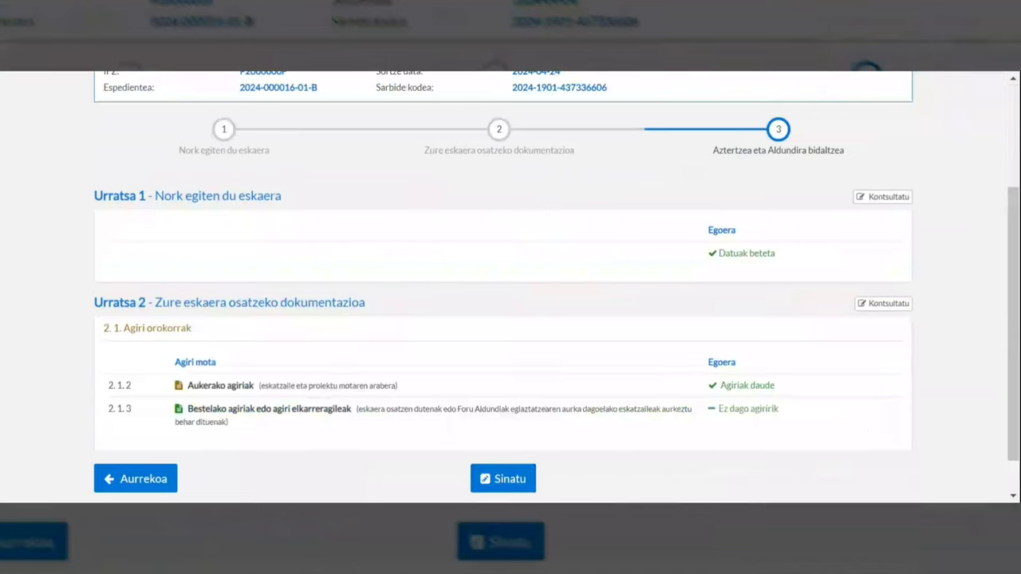
left_click(507, 479)
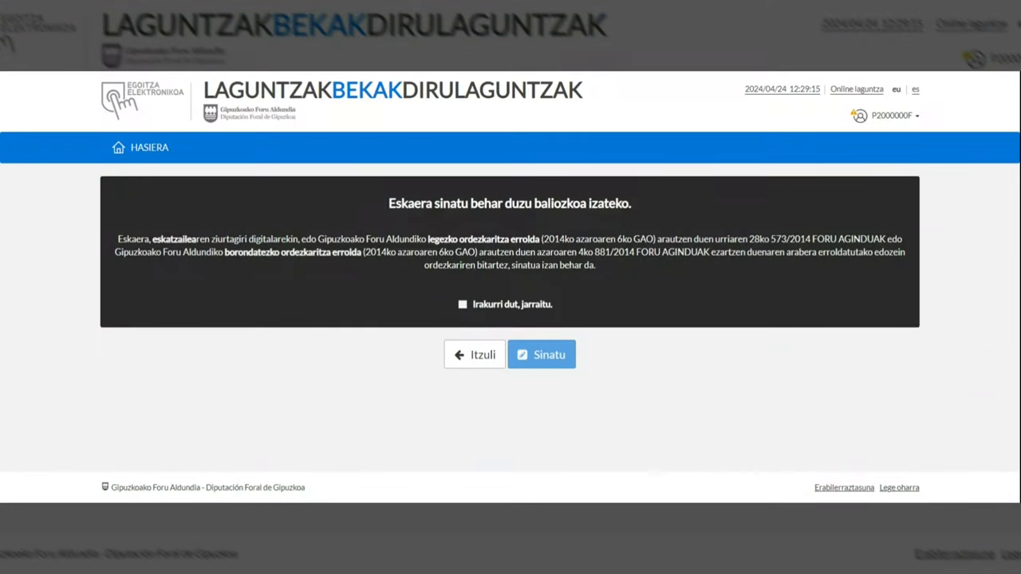